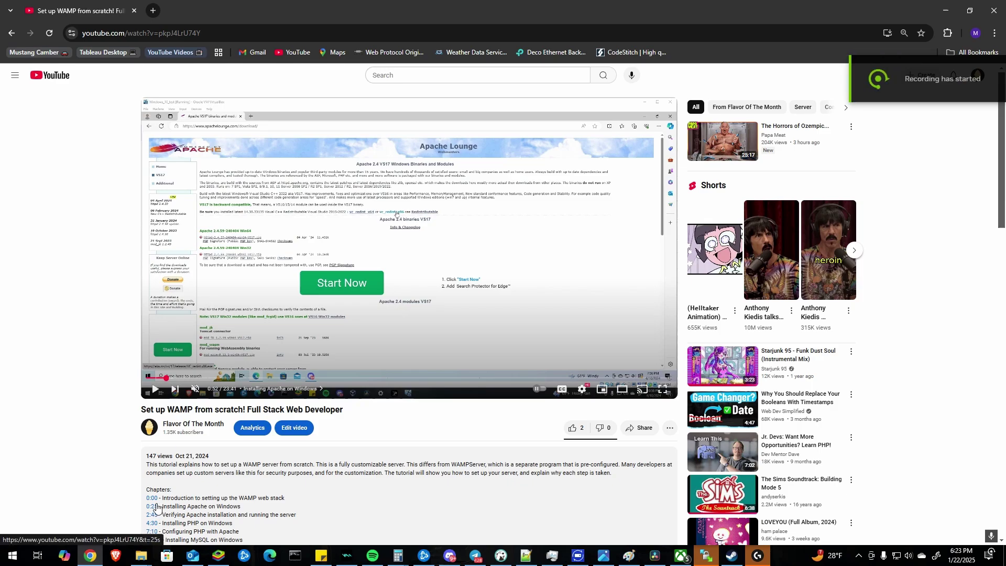
- Jump the WAMP video to its 0:25, 15:00 and 22:50 chapters from the description links
left_click(153, 507)
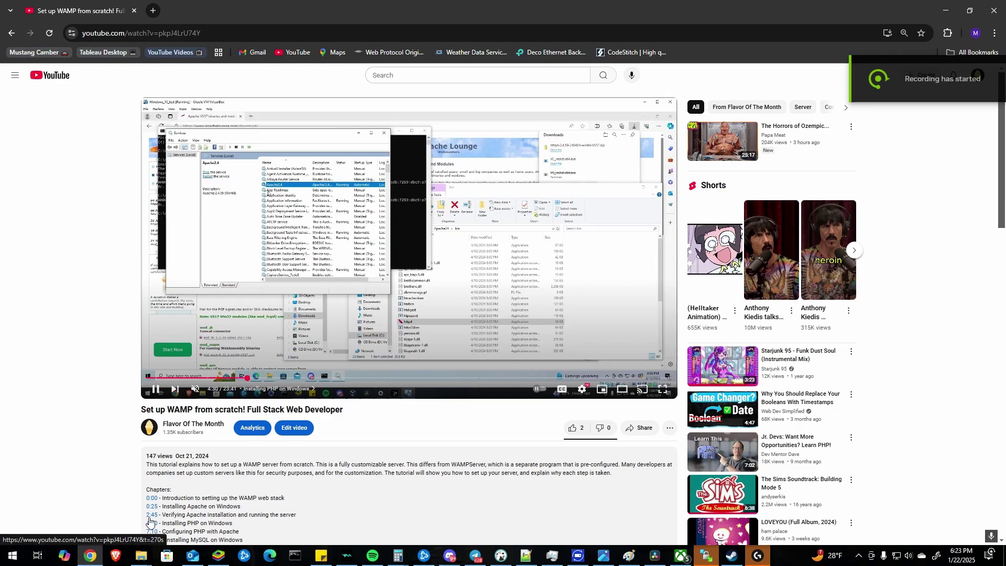
scroll(152, 529, "down", 1)
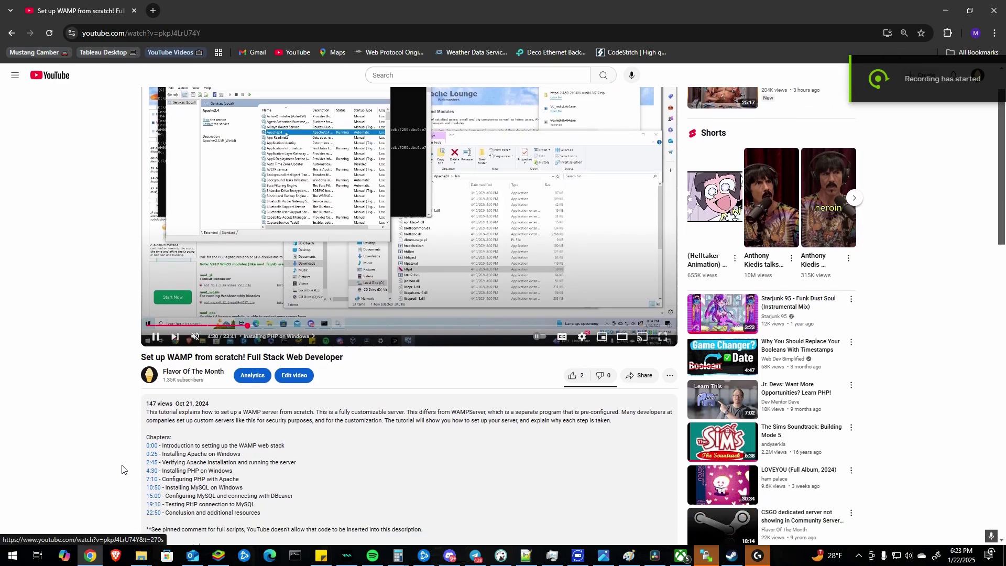
left_click(153, 496)
scroll(152, 498, "down", 4)
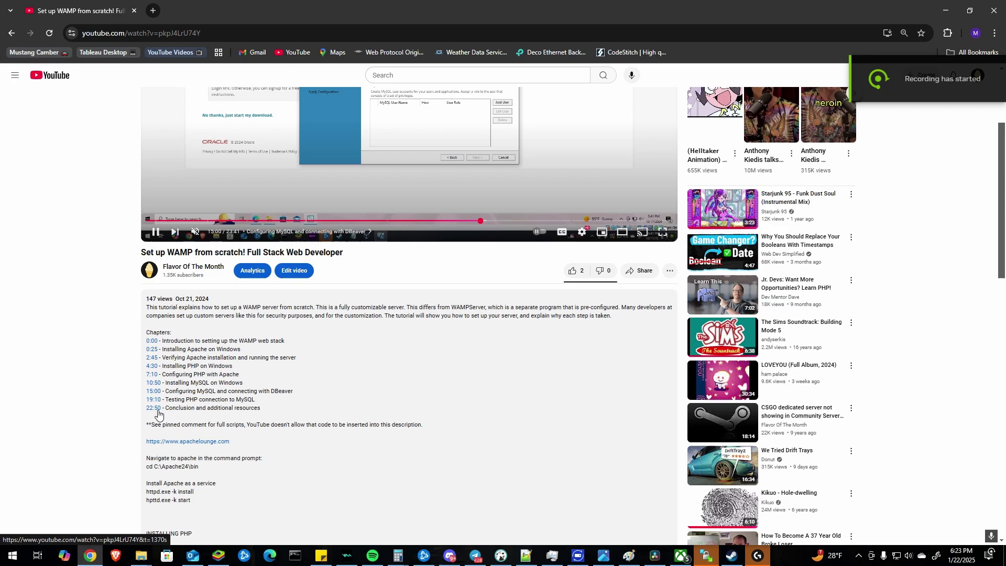
left_click(154, 411)
scroll(126, 435, "down", 2)
scroll(125, 424, "down", 10)
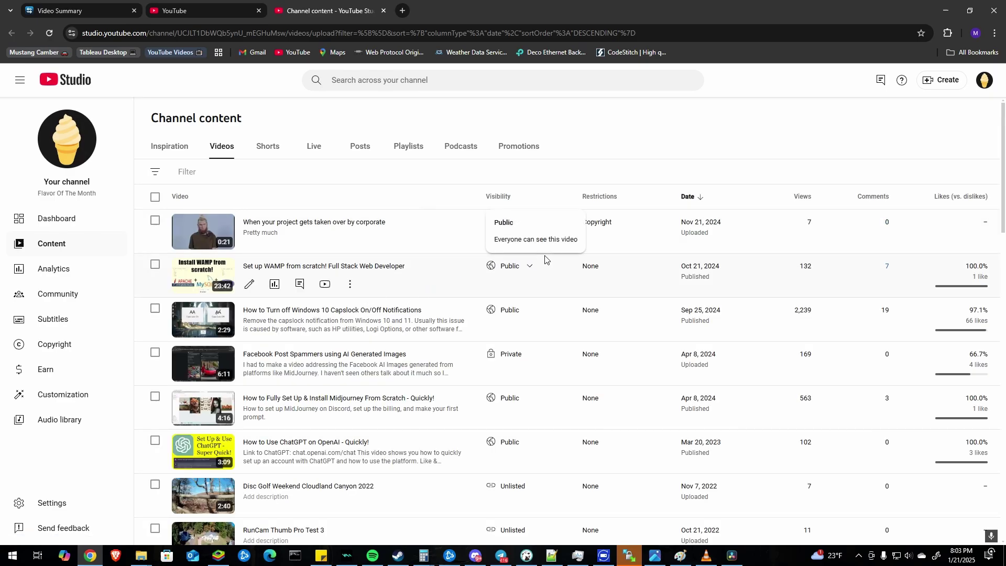
- Open the 'Set up WAMP from scratch!' video's details and reveal the additional settings with Show more
left_click(379, 268)
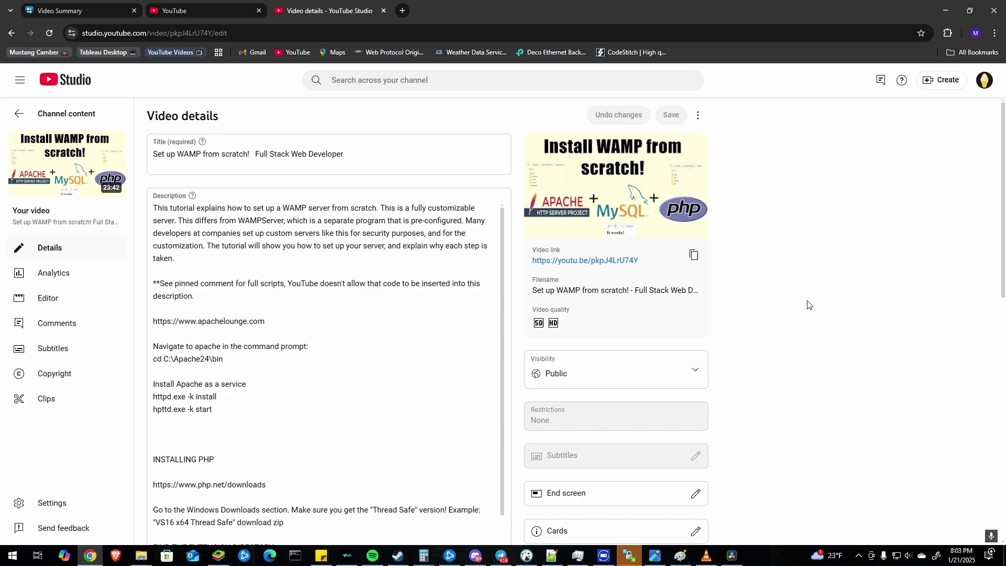
scroll(807, 328, "down", 10)
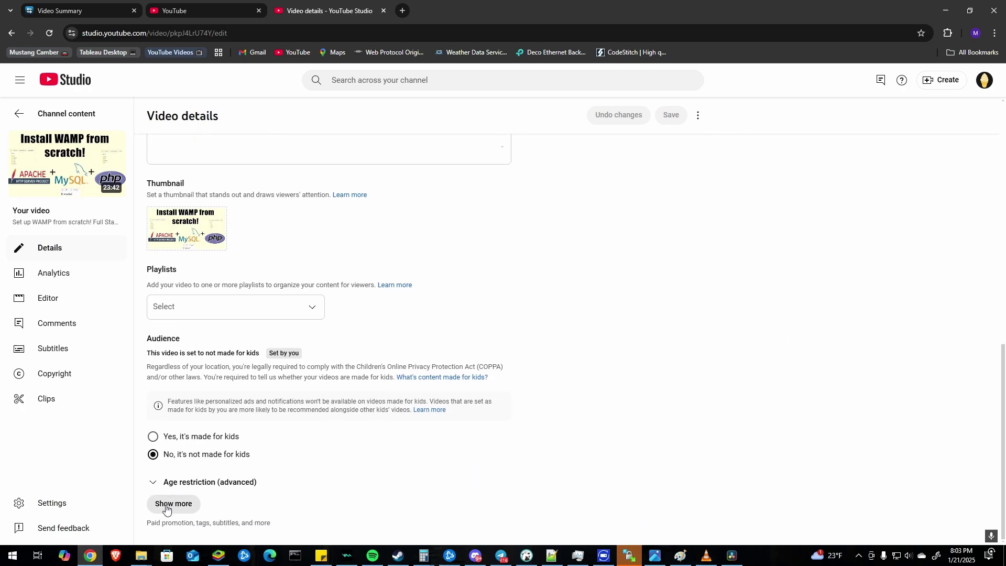
left_click(178, 504)
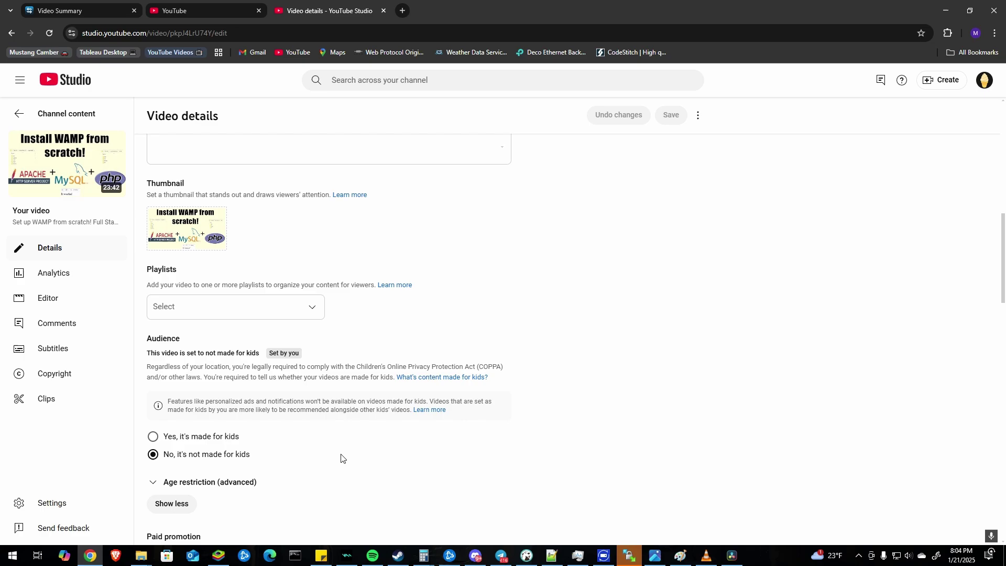
- Toggle 'Allow automatic chapters and key moments' off and back on, leaving it enabled
scroll(342, 456, "down", 6)
scroll(378, 414, "down", 2)
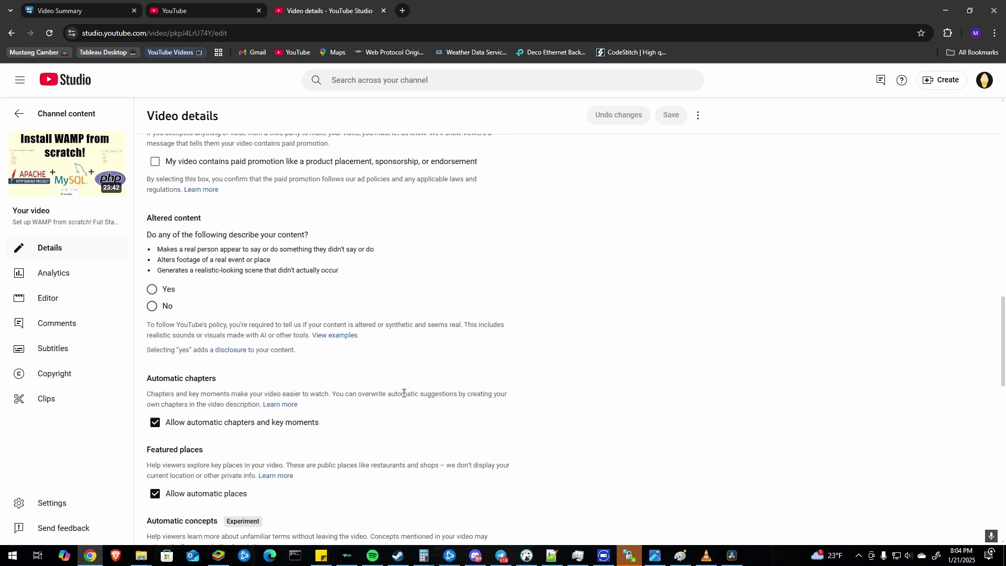
scroll(403, 393, "down", 1)
scroll(149, 326, "down", 2)
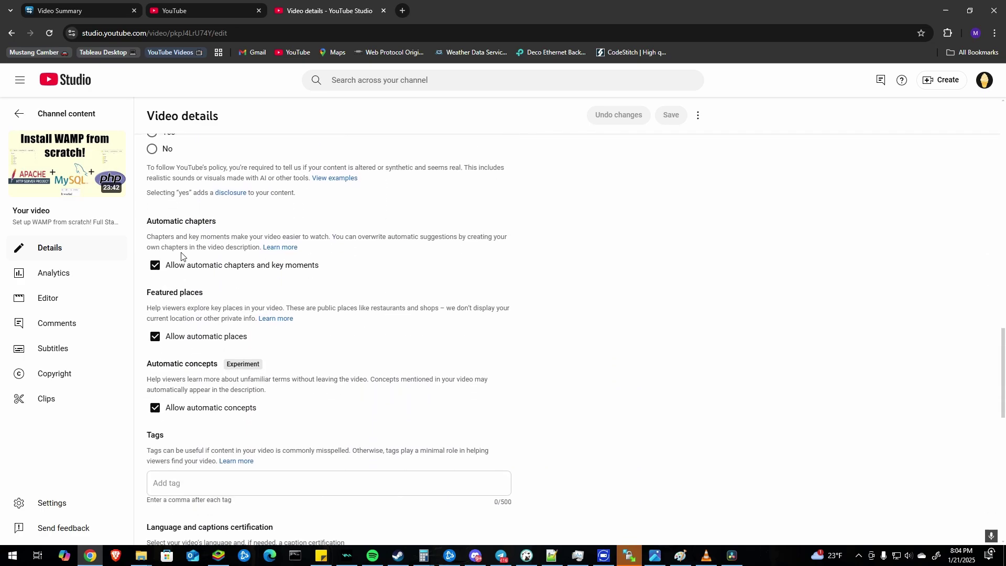
left_click(154, 268)
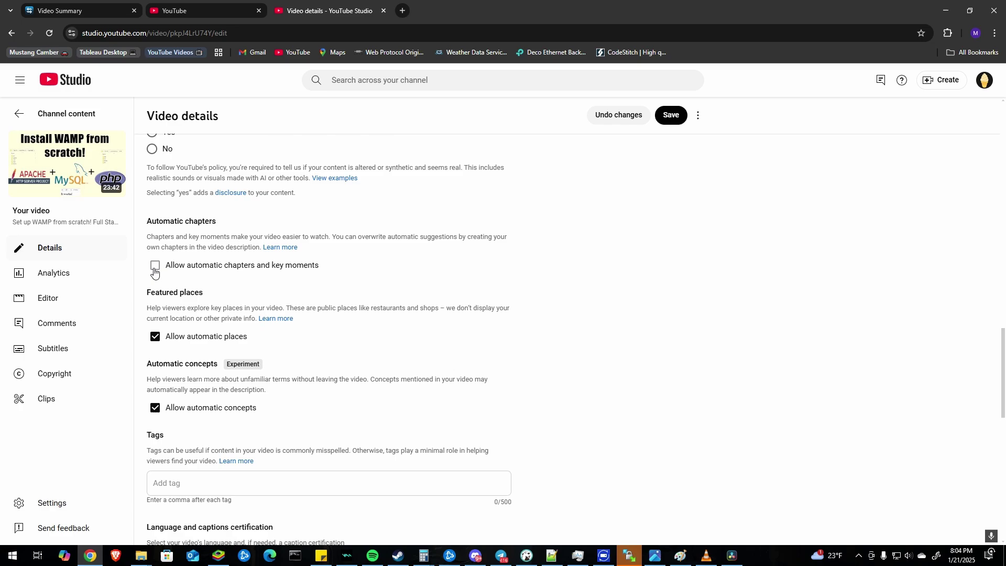
left_click(155, 270)
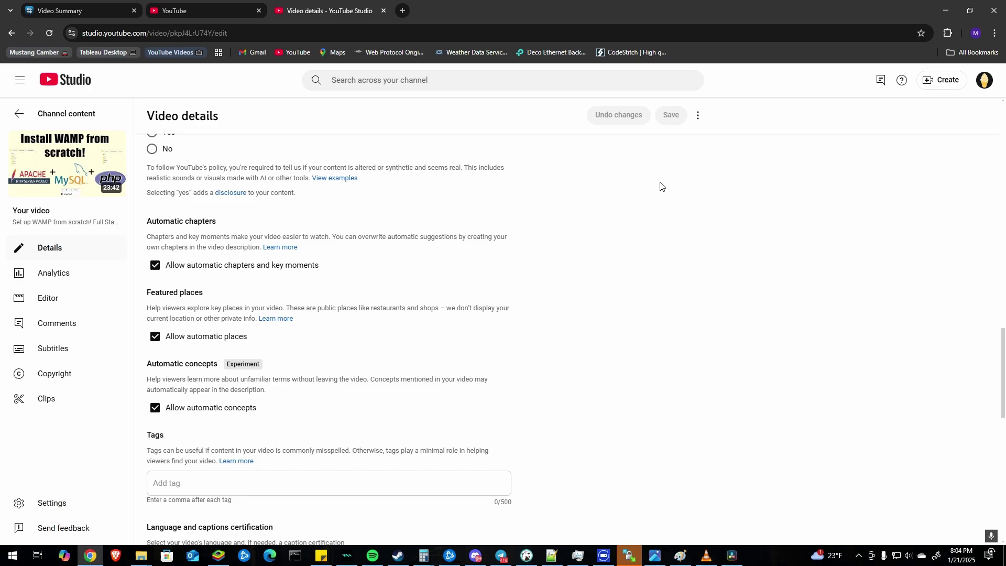
scroll(582, 325, "up", 15)
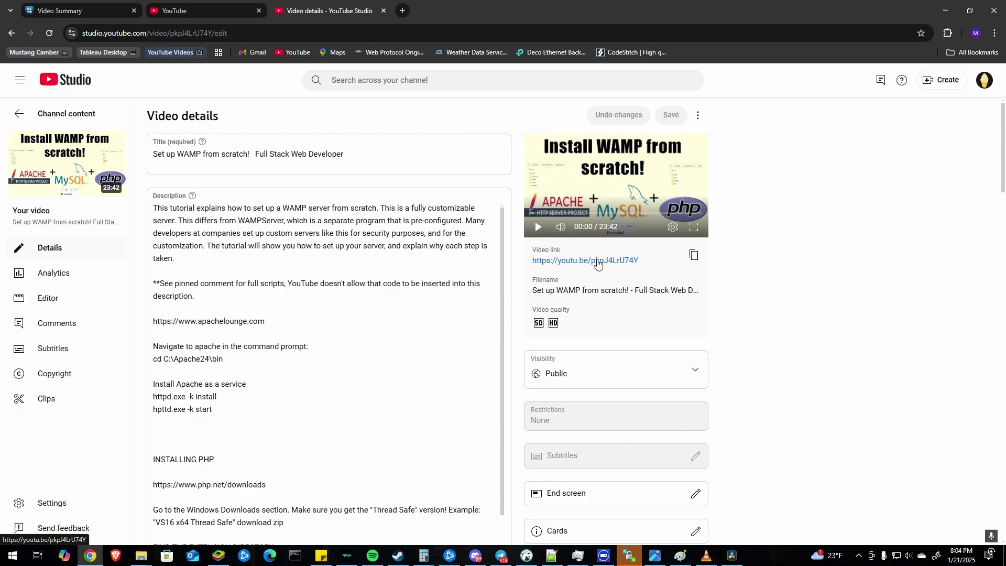
- Open the WAMP video's watch page in a new tab and pause playback
middle_click(583, 262)
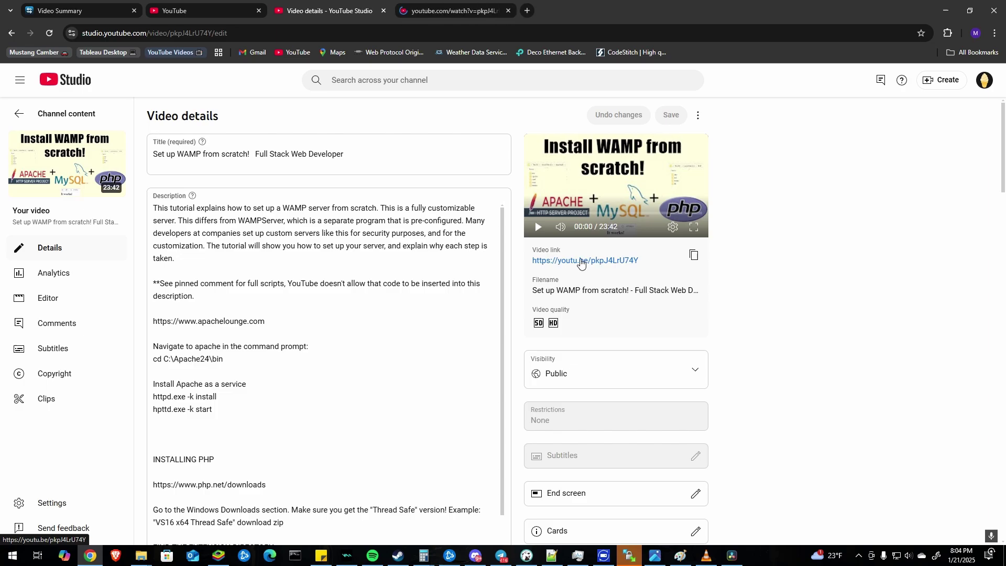
left_click(440, 11)
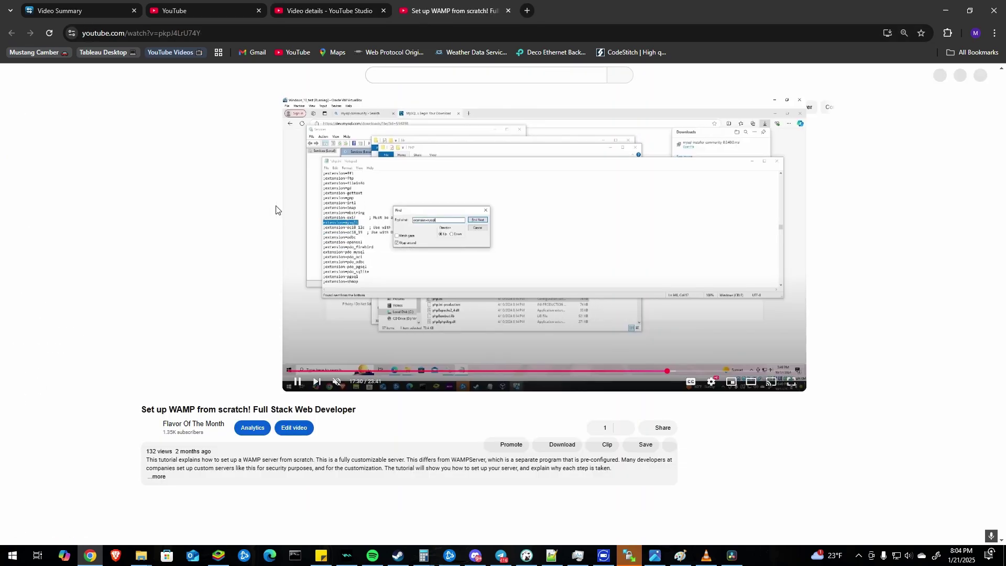
left_click(276, 215)
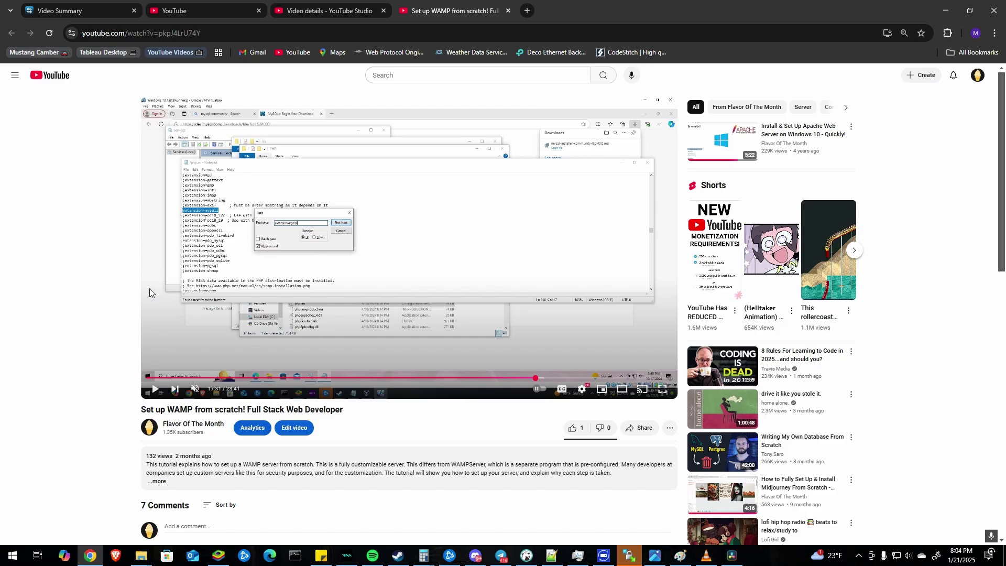
- Expand the full video description with '...more' and scroll through it
scroll(149, 288, "down", 6)
scroll(119, 224, "up", 2)
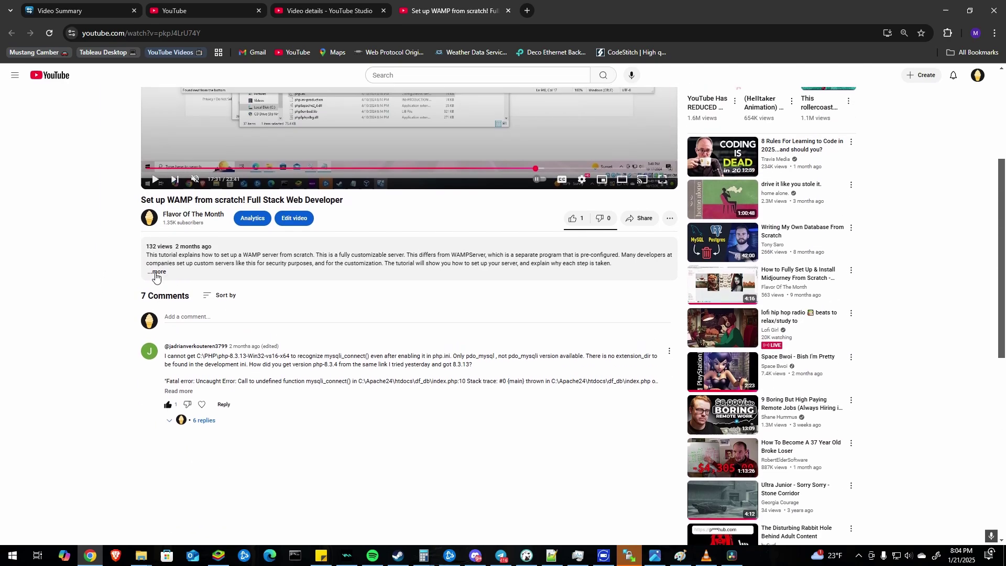
left_click(157, 273)
scroll(160, 276, "down", 8)
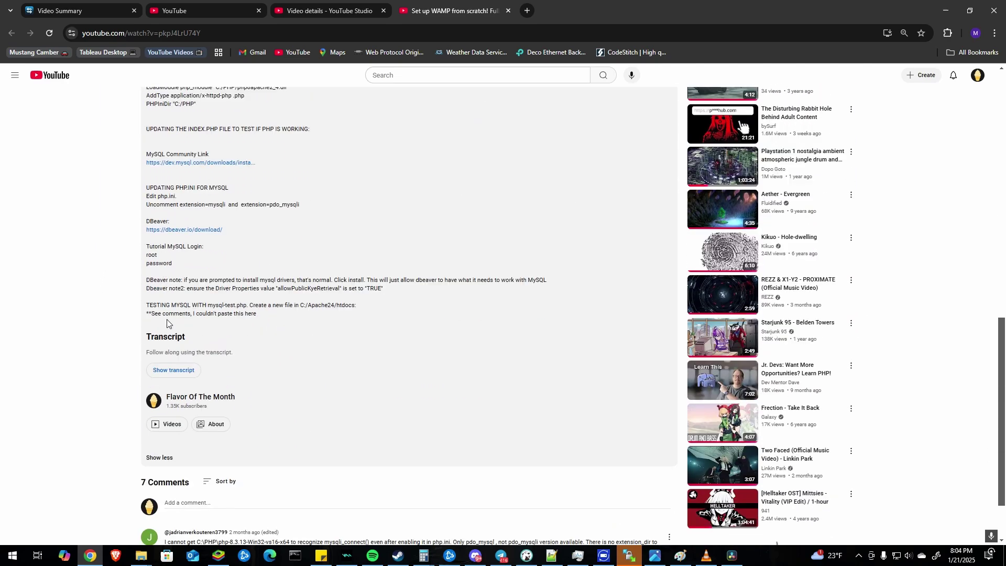
scroll(152, 279, "up", 2)
scroll(325, 382, "down", 2)
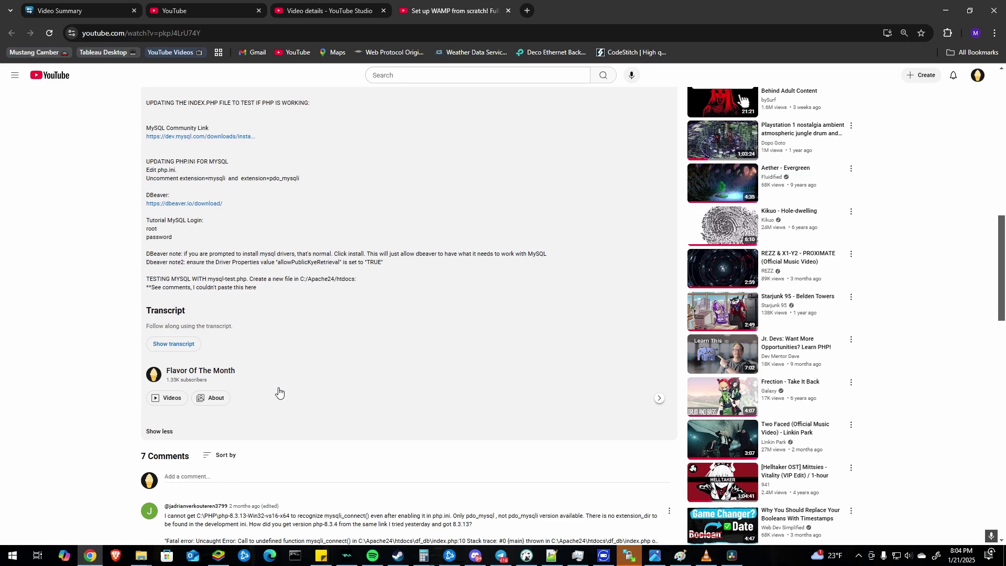
scroll(278, 393, "up", 7)
scroll(80, 346, "up", 5)
scroll(83, 314, "up", 1)
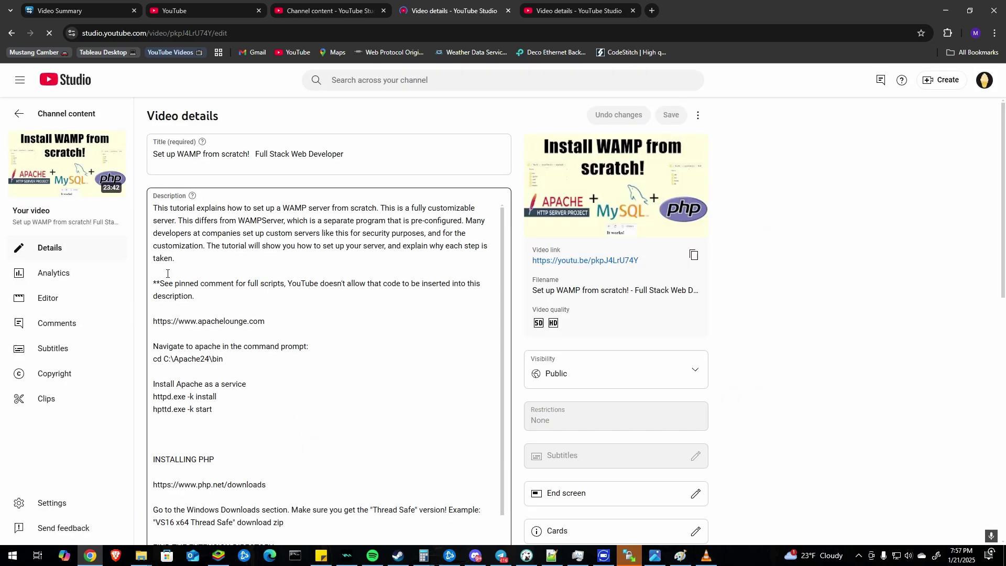
- Paste the eight chapter timestamp lines, 0:00 to 23:13, on a new line after 'taken.'
left_click(168, 273)
key("Return")
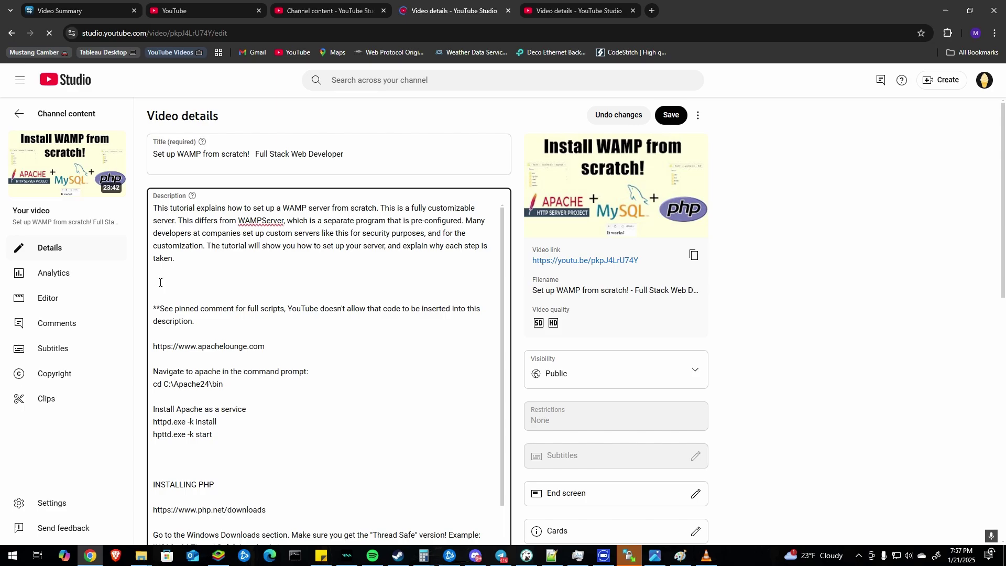
key("ctrl+v")
key("ctrl+z")
type("0:00 - Introduction to WAMP setup (Windows, Apache, MySQL, PHP) 0:17 - Setting up Apache on Windows 6:00 - Installing PHP and configuring it with Apache 13:02 - Setting up MySQL server 17:00 - Configuring PHP to connect to MySQL 20:44 - Creating a test database and table in MySQL 22:44 - Testing PHP connection to MySQL with a script 23:13 - Conclusion and additional resources")
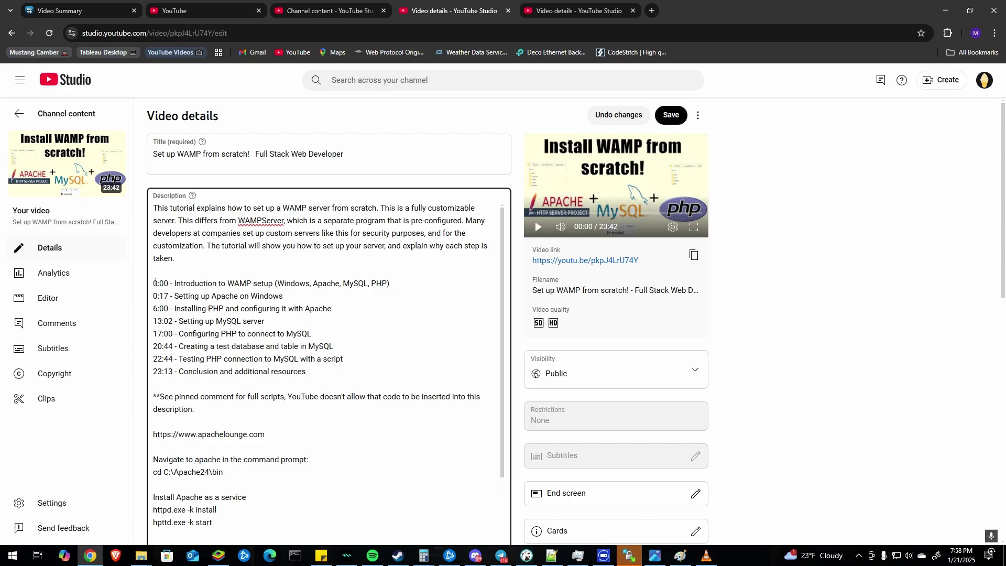
left_click_drag(155, 283, 264, 322)
left_click_drag(156, 284, 322, 370)
left_click(322, 371)
- Copy the WAMP video's share link from its Studio details page
left_click(94, 11)
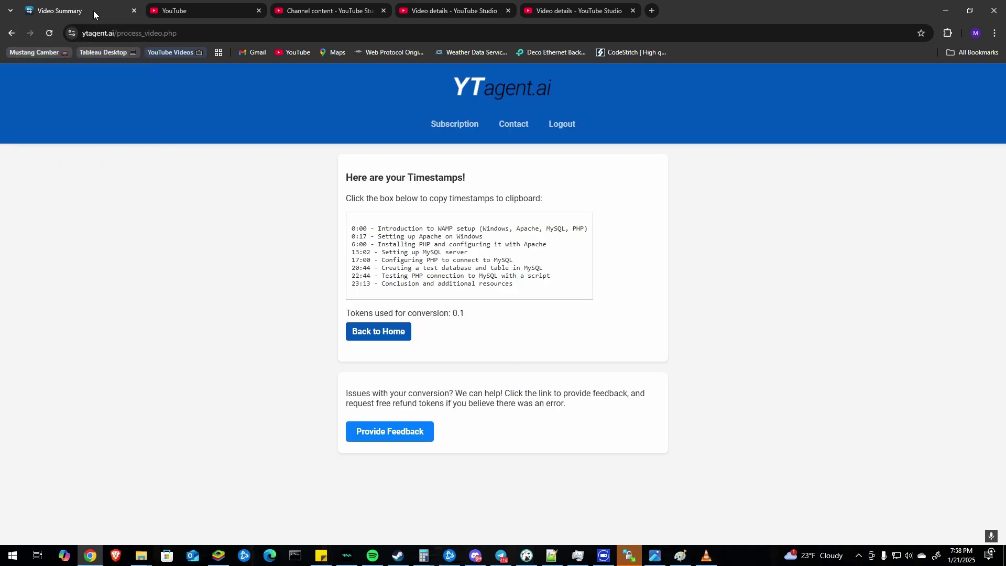
left_click(500, 96)
left_click(427, 15)
left_click(530, 16)
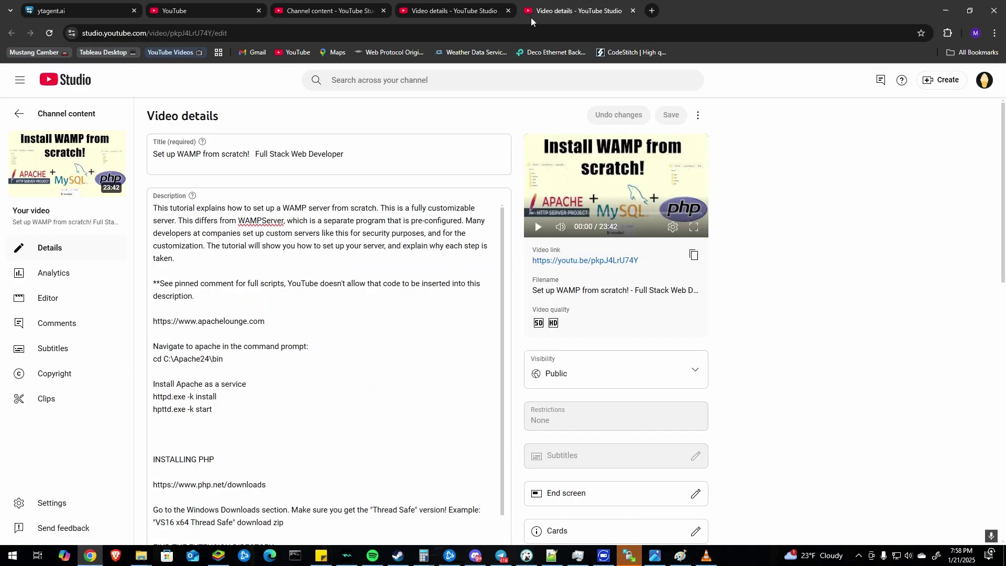
left_click_drag(641, 261, 533, 260)
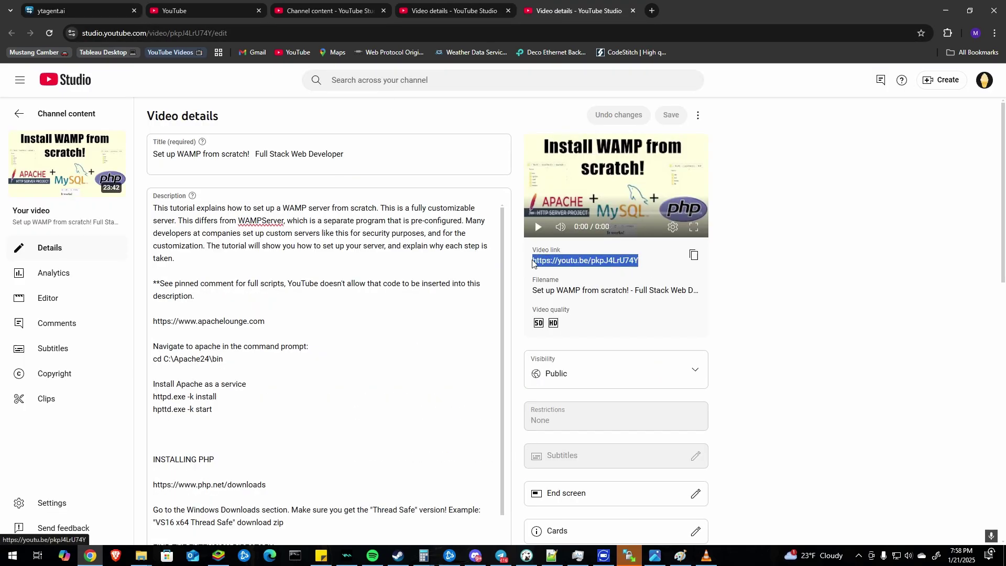
key("ctrl+c")
- Submit the video link to ytagent.ai's Insert YouTube URL box and copy the generated timestamps
left_click(99, 11)
left_click(467, 200)
key("ctrl+v")
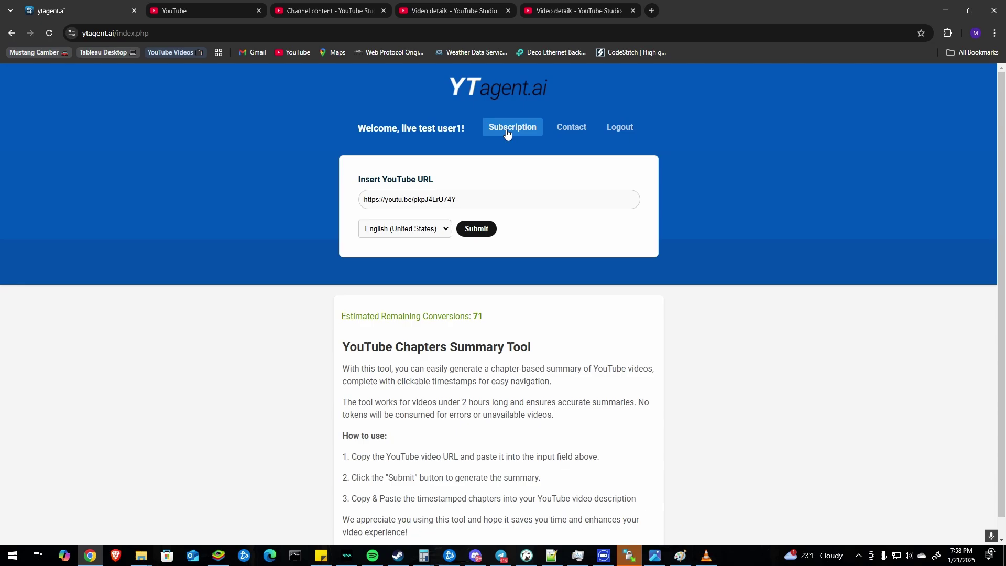
left_click(483, 233)
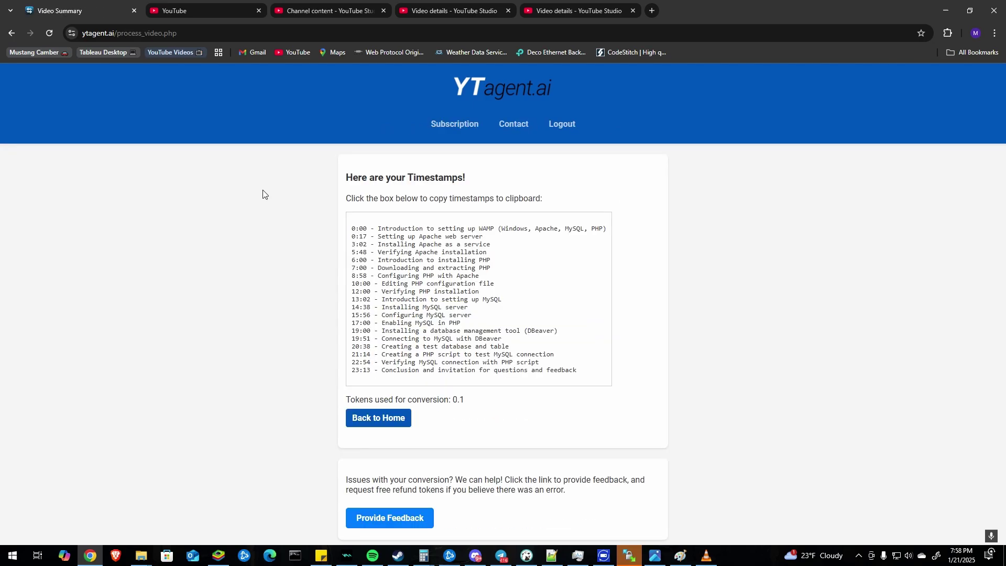
left_click(502, 326)
- Paste the 19-entry ytagent.ai list over the eight chapter lines, then compare against ytagent.ai
left_click(457, 15)
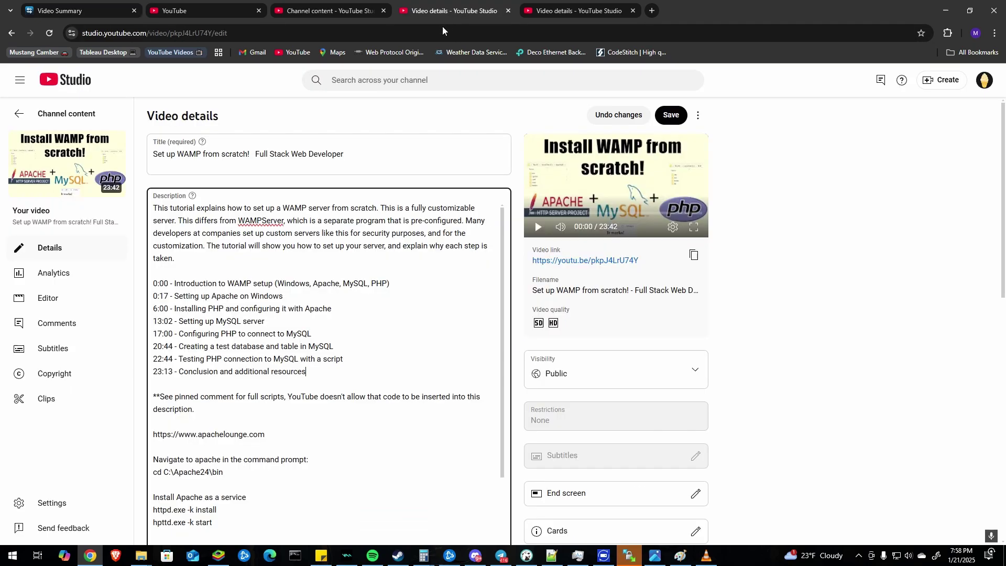
left_click_drag(327, 366, 155, 284)
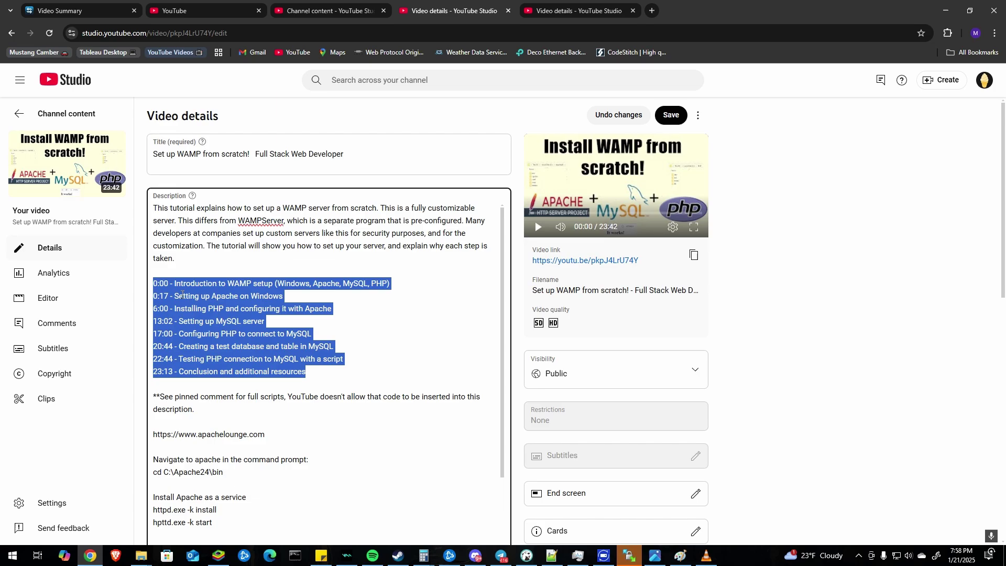
key("ctrl+v")
left_click(82, 9)
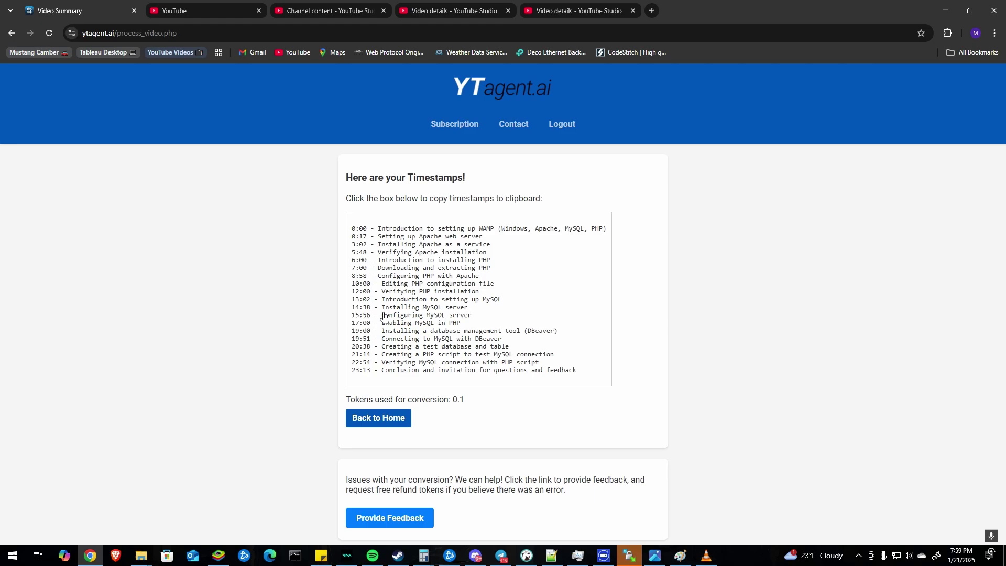
left_click(457, 11)
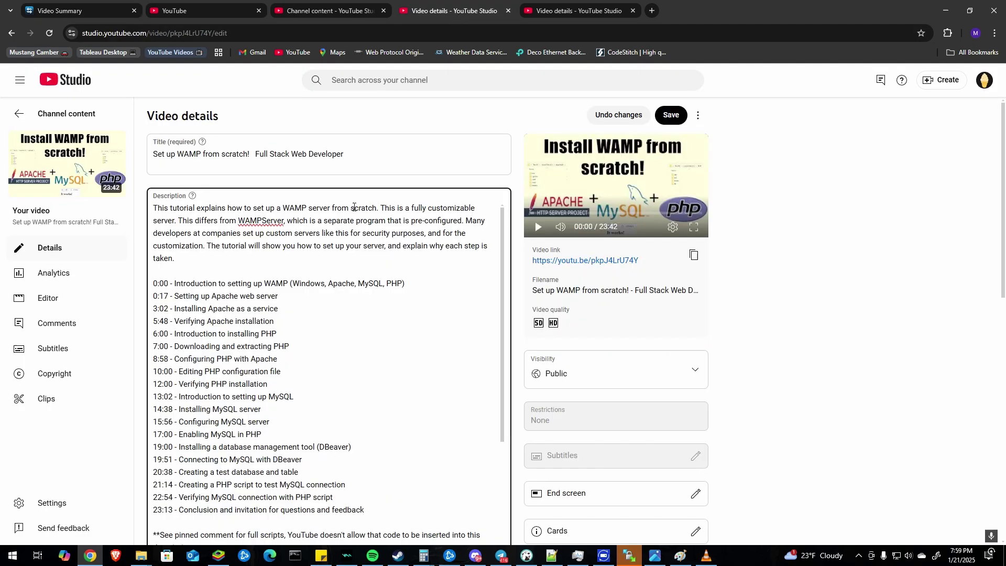
left_click(90, 11)
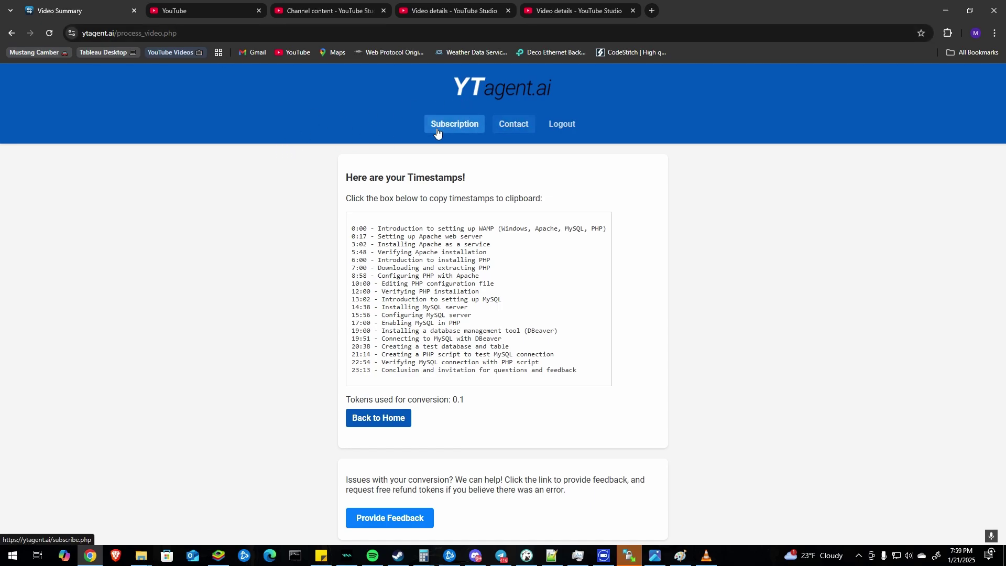
- Switch to the Video details tab without chapter timestamps and scroll through its description
left_click(574, 11)
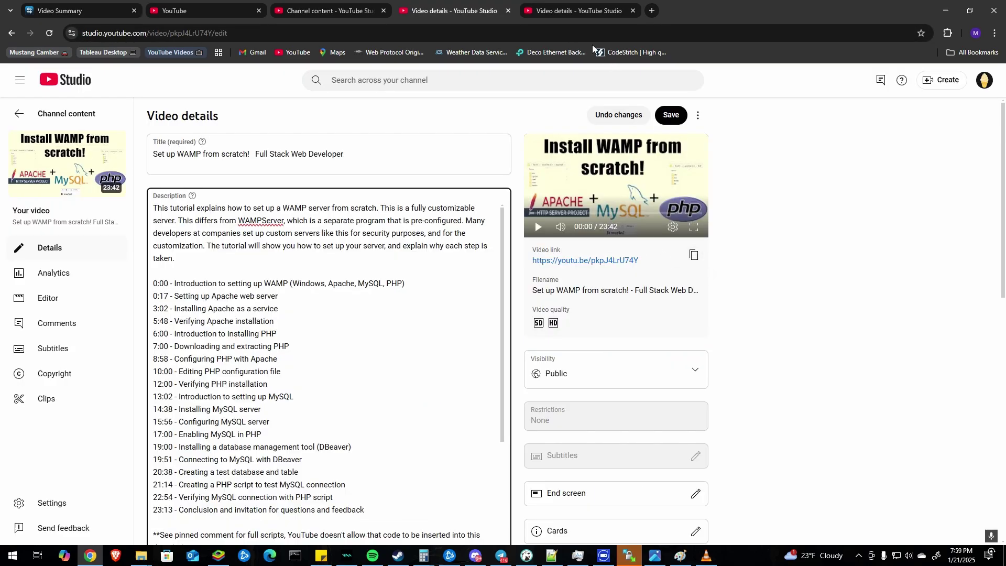
left_click(567, 12)
scroll(529, 306, "down", 10)
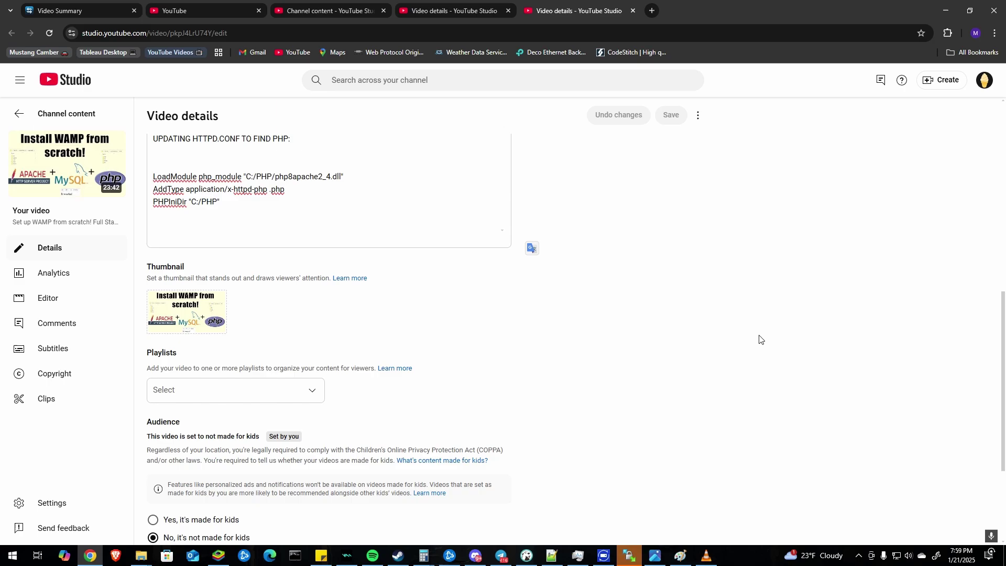
scroll(701, 337, "up", 8)
scroll(586, 259, "up", 3)
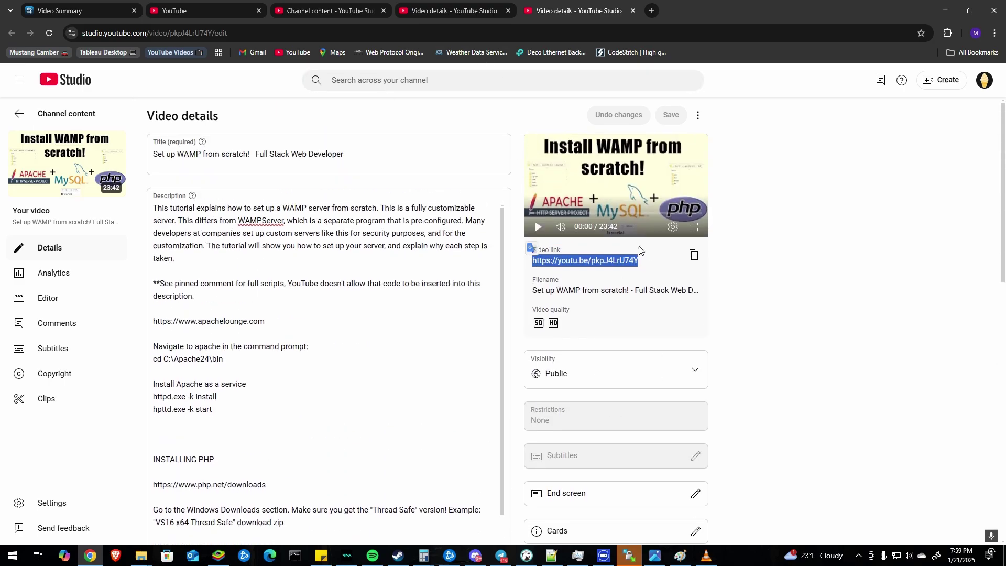
- Pause the WAMP watch page, open its transcript, and select all lines through 23:40
left_click(586, 260)
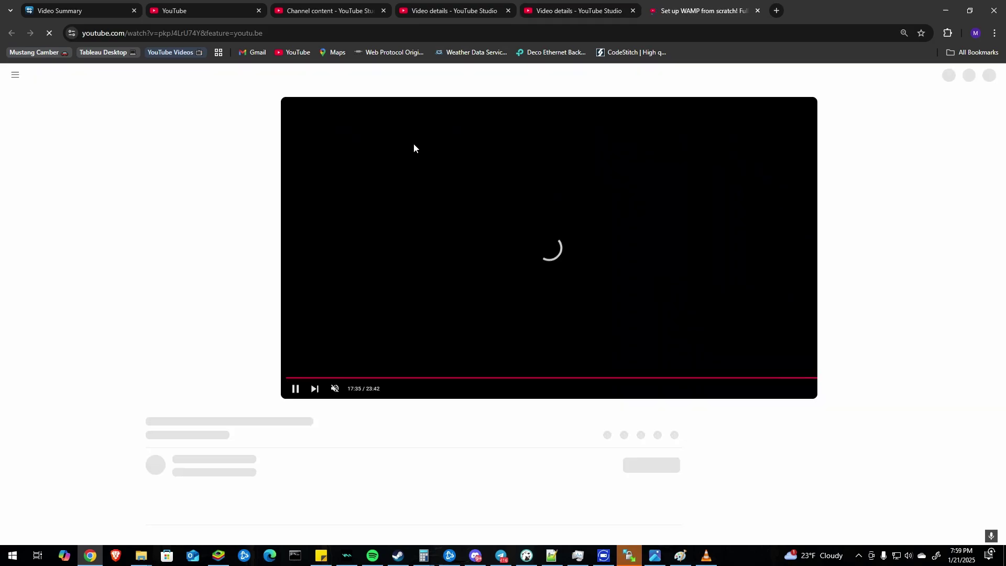
left_click(410, 227)
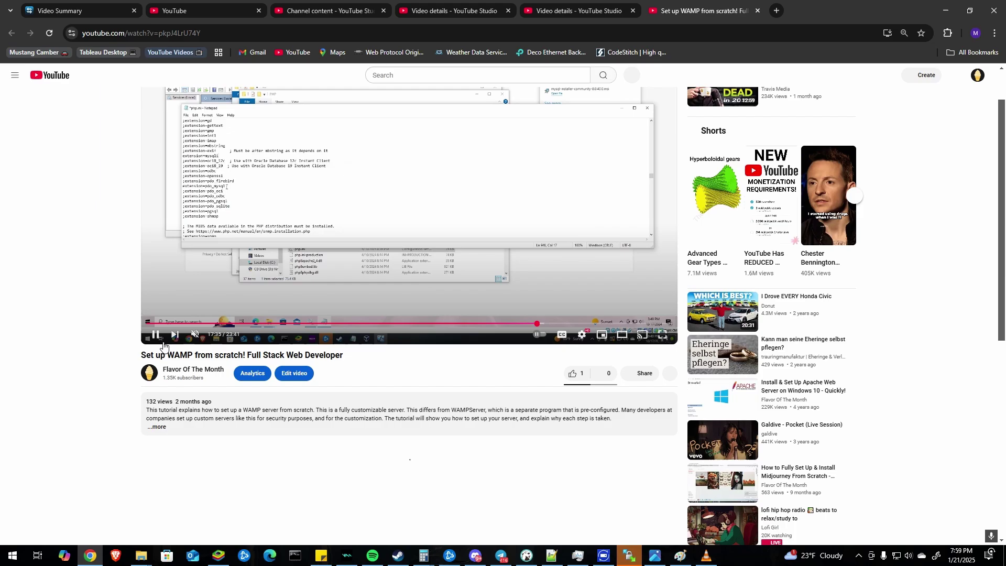
scroll(160, 267, "down", 3)
left_click(160, 268)
scroll(160, 267, "down", 10)
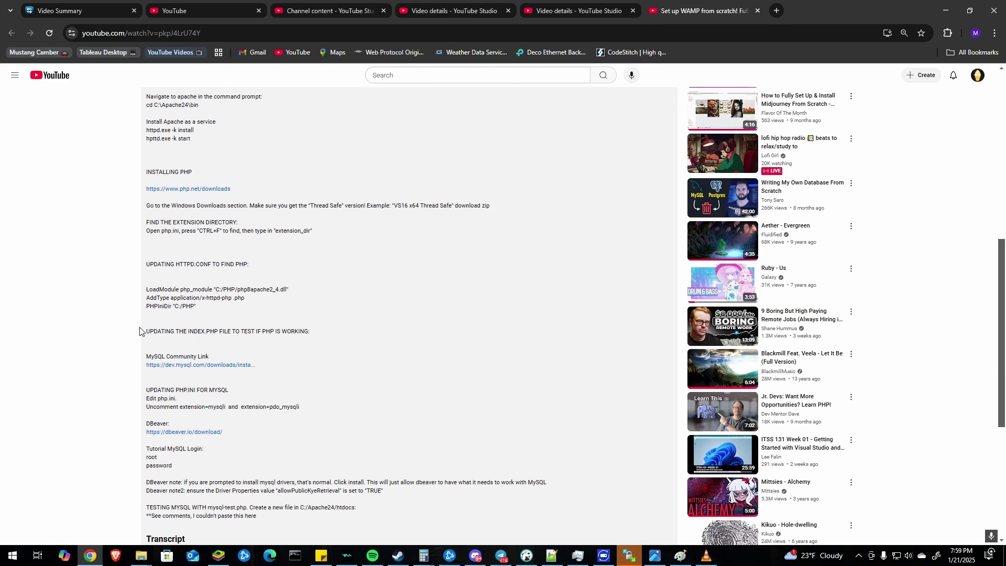
left_click(168, 310)
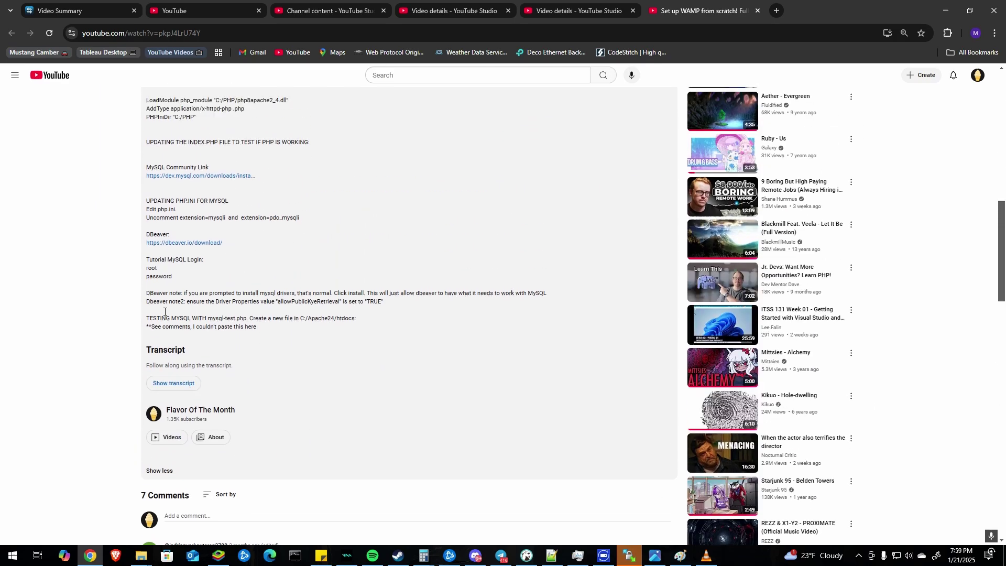
left_click_drag(751, 164, 751, 379)
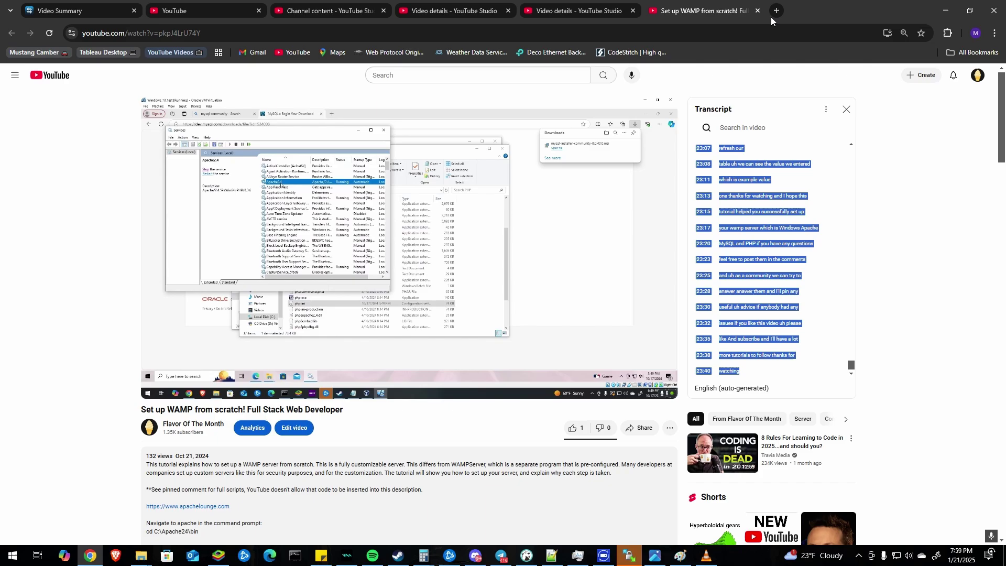
- Open chat.openai.com in a new browser tab
key("ctrl+t")
type("ch")
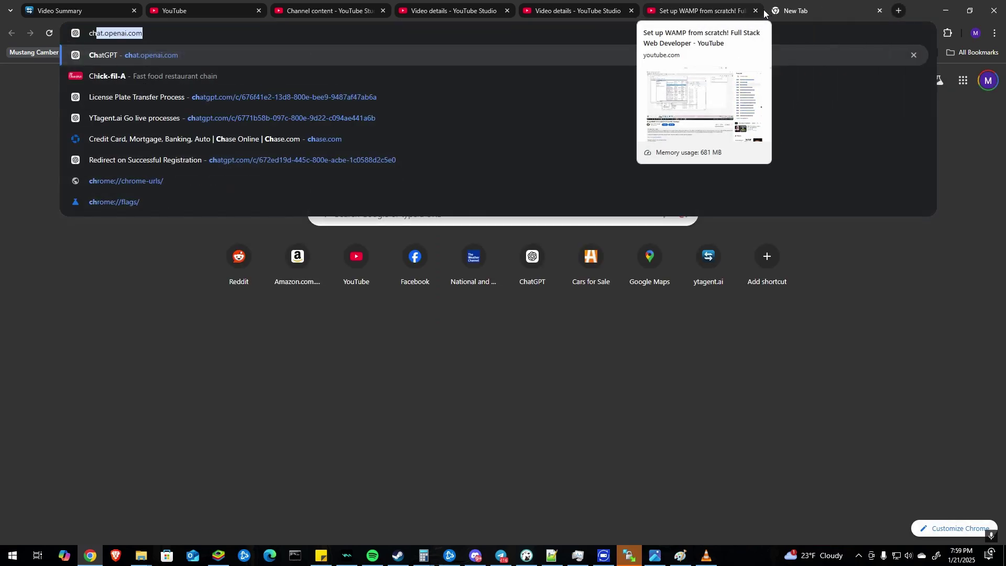
key("Return")
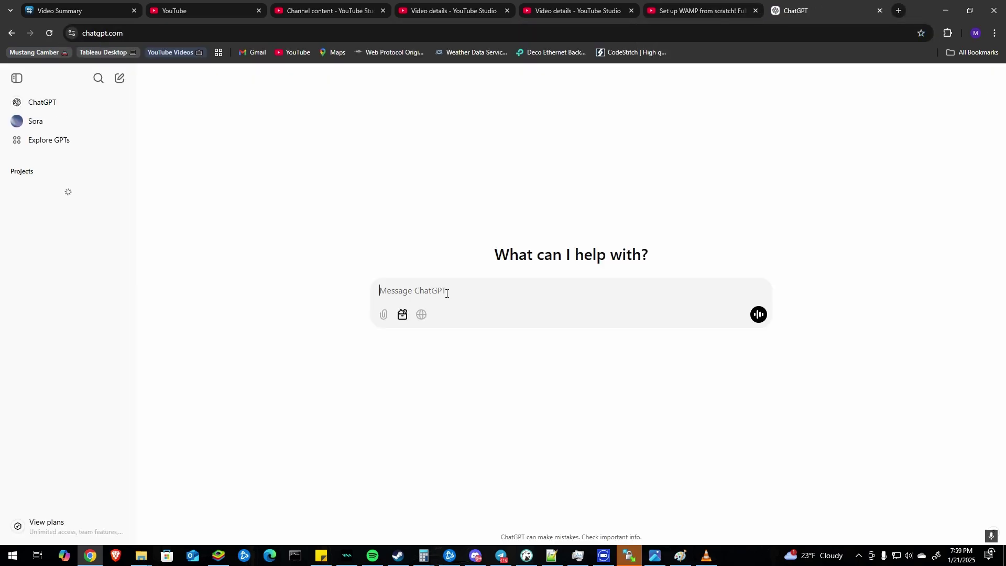
- Write a YouTube chapters timestamp-summary request and paste the transcript on the line below
type("hey can you please make me a")
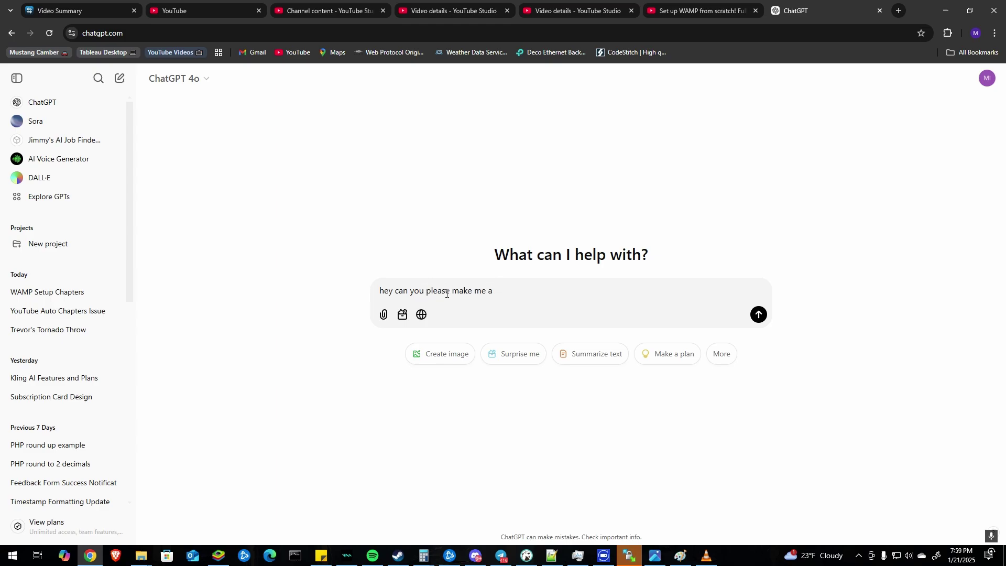
type("e chapters timestamp summary using the following tra")
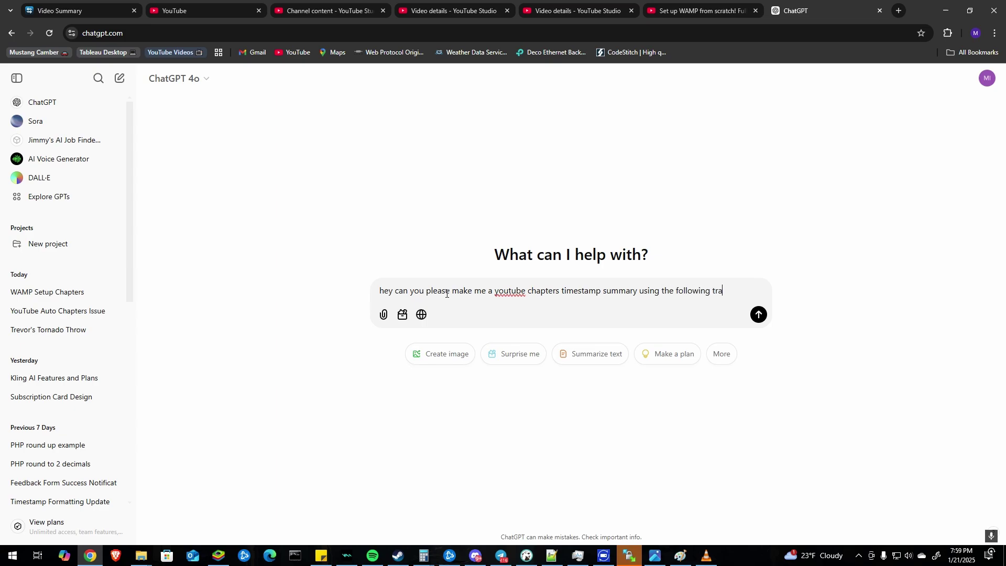
type("nscript? For exa")
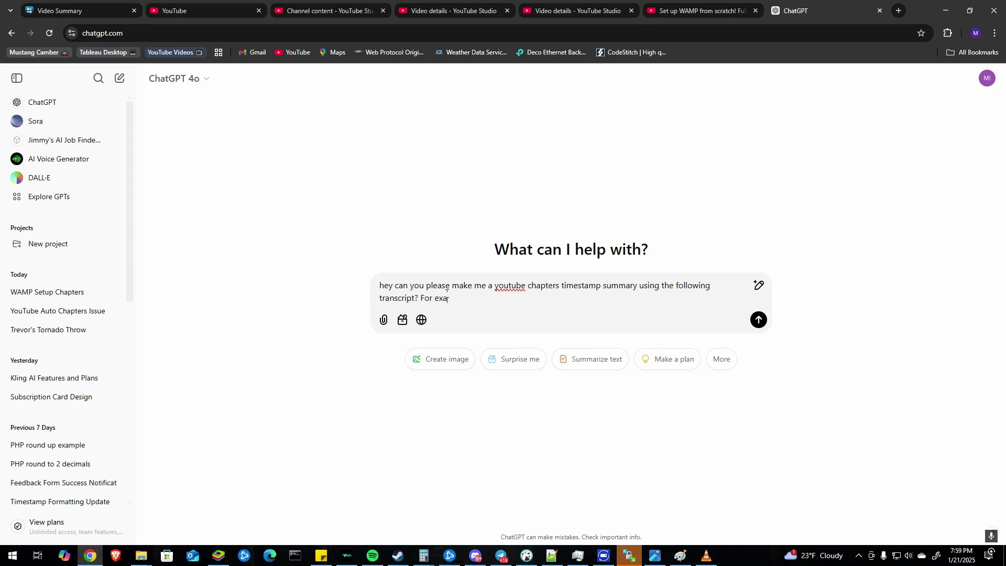
type("mple, the output should be a summary of things like 0:00 intro, 1:30")
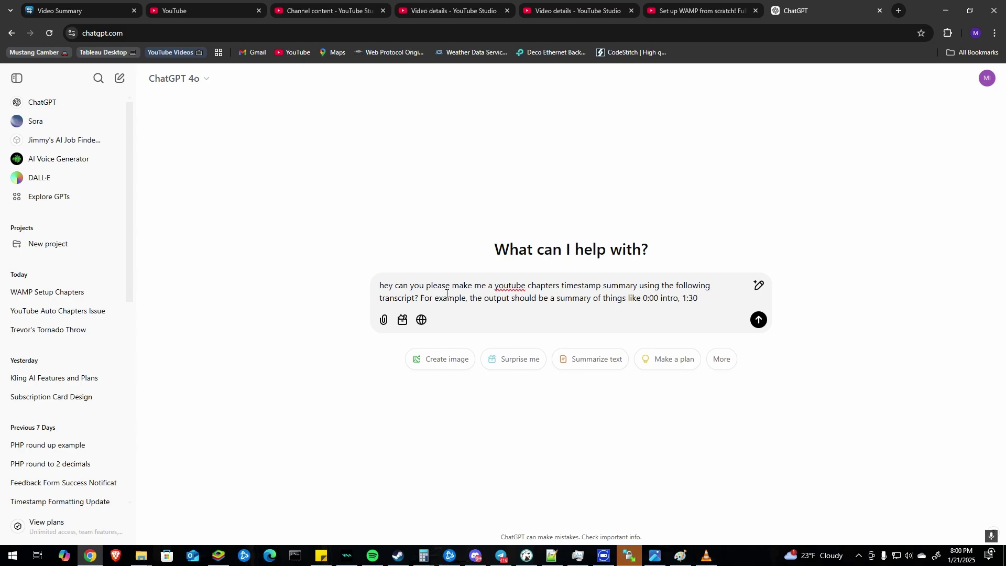
type("tent, etc")
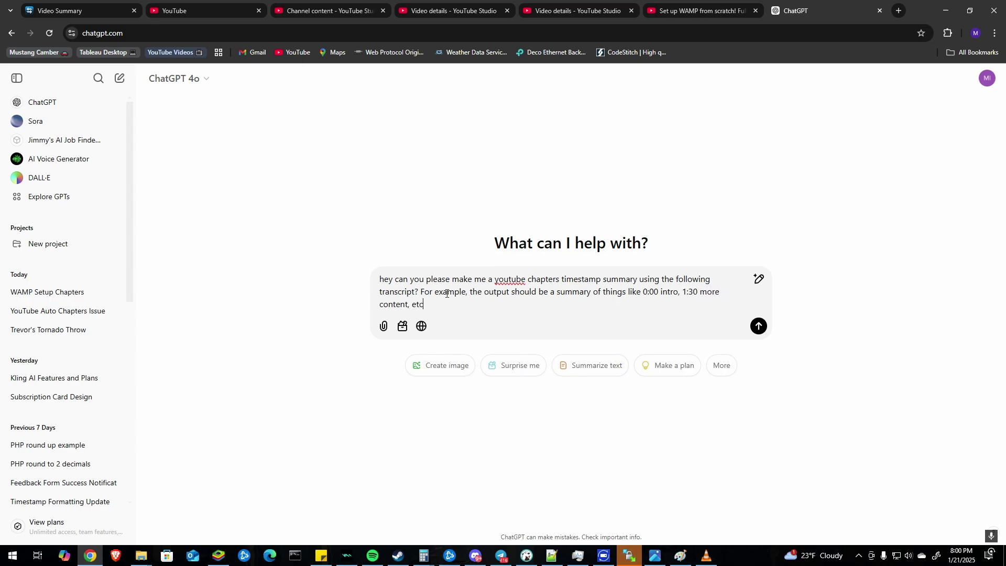
key("shift+Return")
key("shift+Return")
key("ctrl+v")
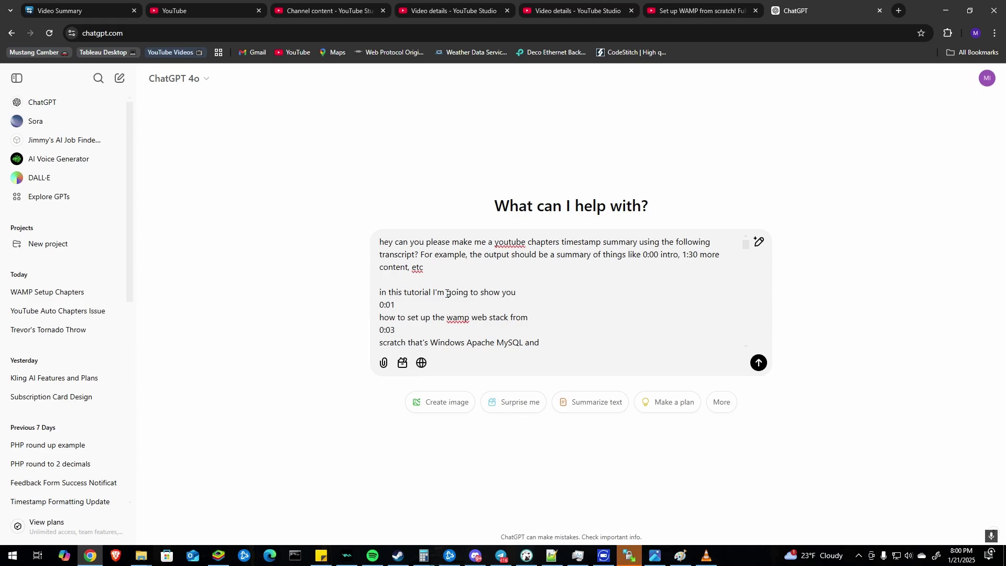
scroll(447, 293, "down", 5)
- Send the request and select ChatGPT's 28-chapter list from 0:00 to 23:13
key("Return")
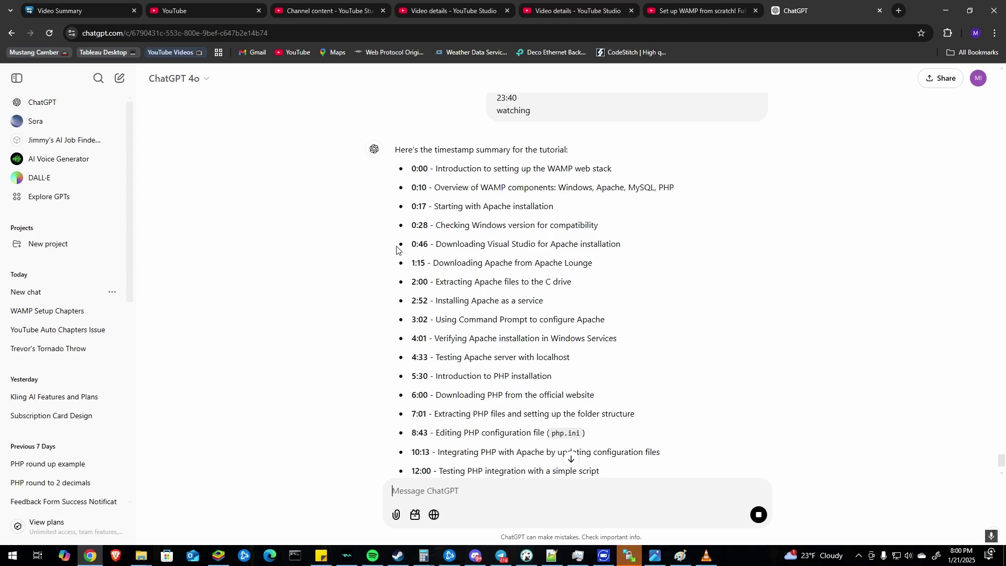
scroll(399, 249, "up", 3)
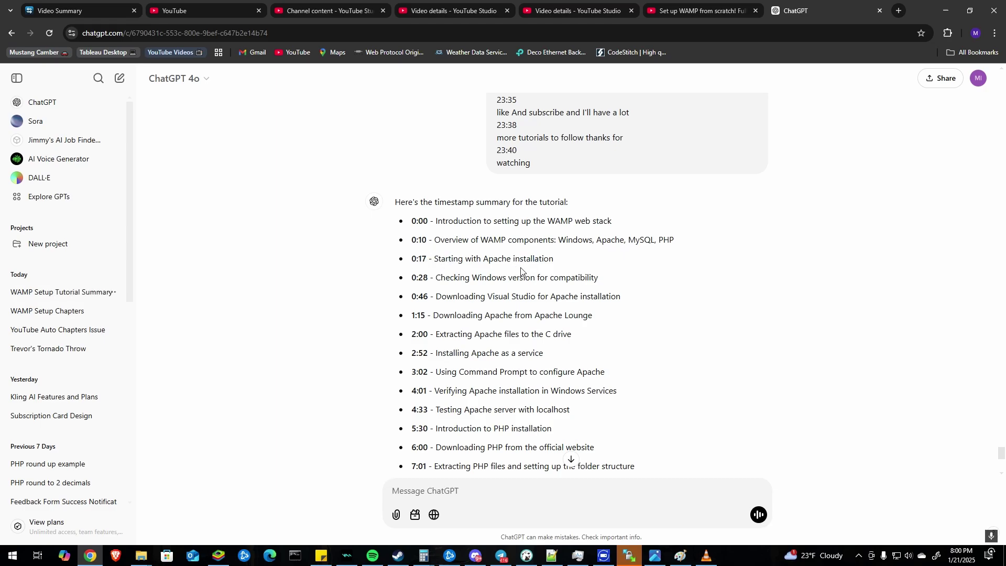
scroll(466, 273, "down", 6)
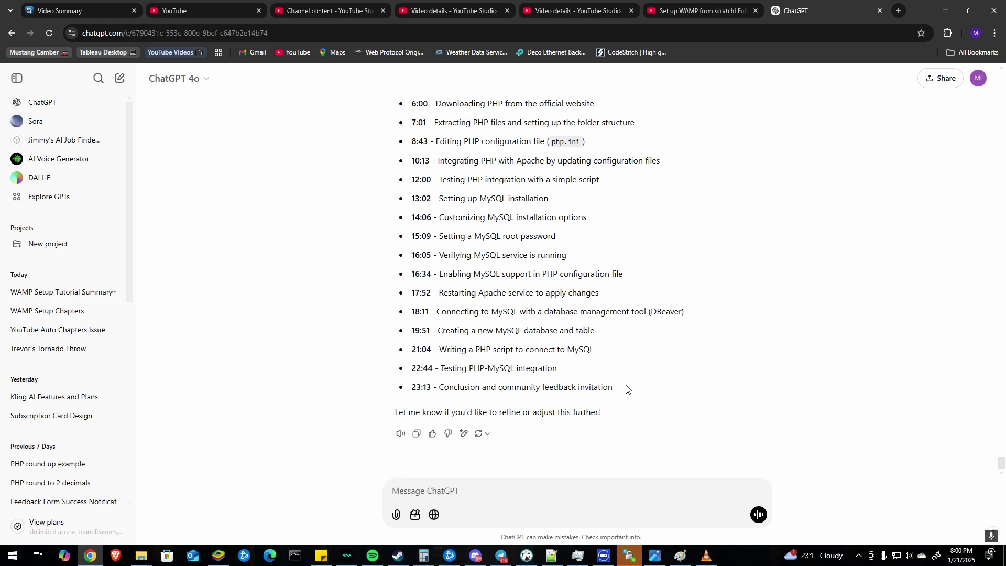
left_click_drag(626, 388, 435, 138)
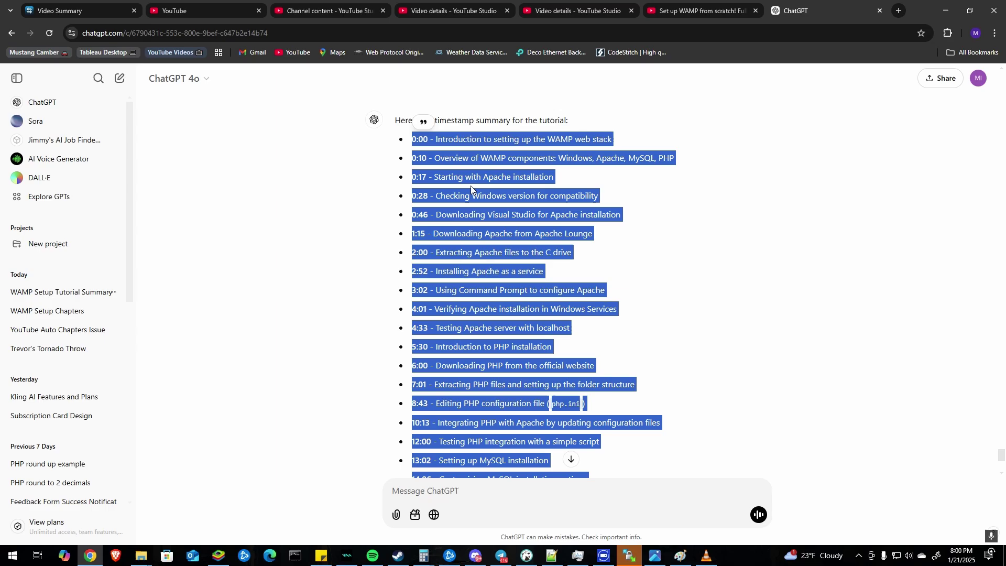
- Return from the chat to the WAMP video's Video details page in YouTube Studio
left_click(565, 16)
left_click(348, 14)
left_click(571, 8)
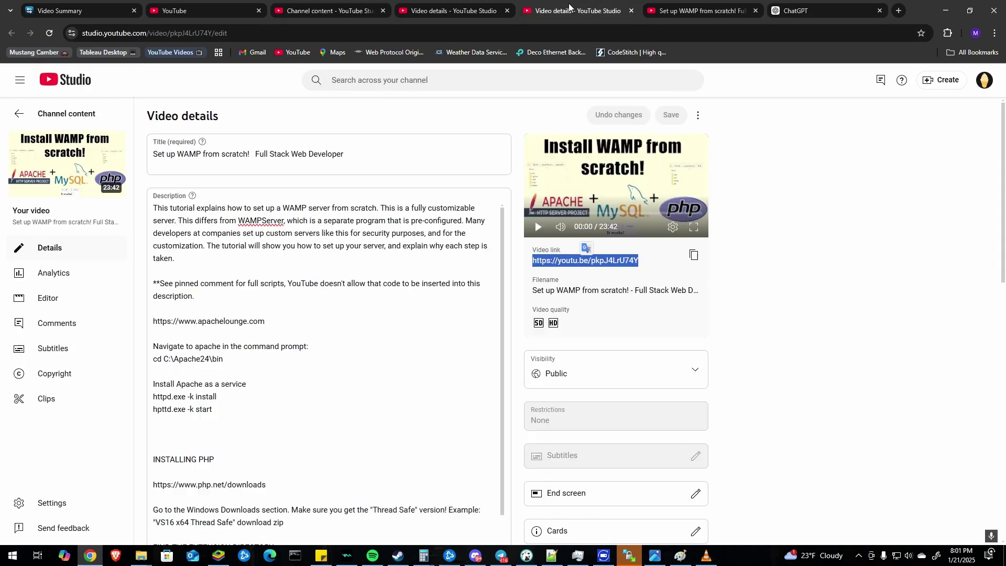
- Expand the extra video settings to reveal the Automatic chapters option
left_click(765, 291)
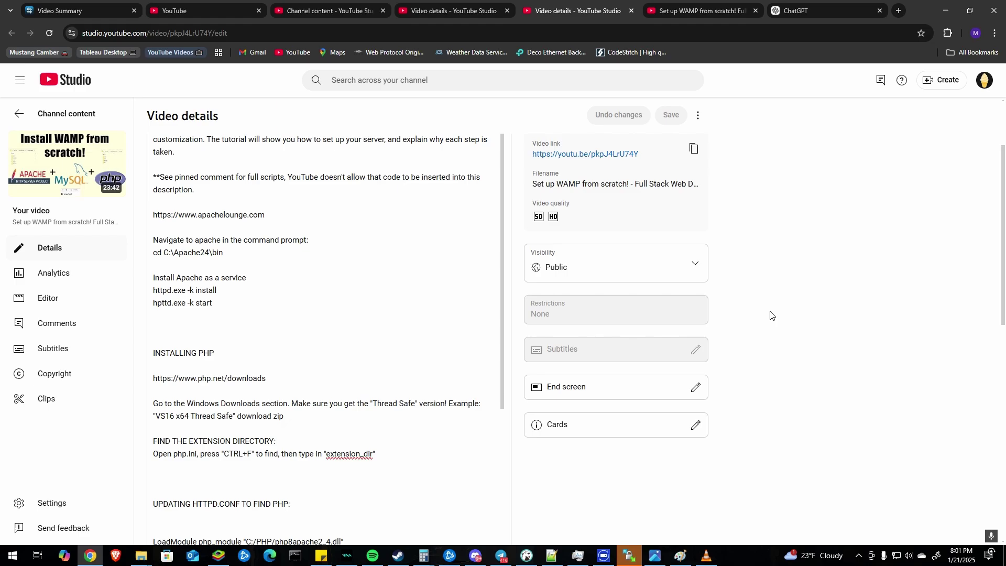
scroll(768, 315, "down", 10)
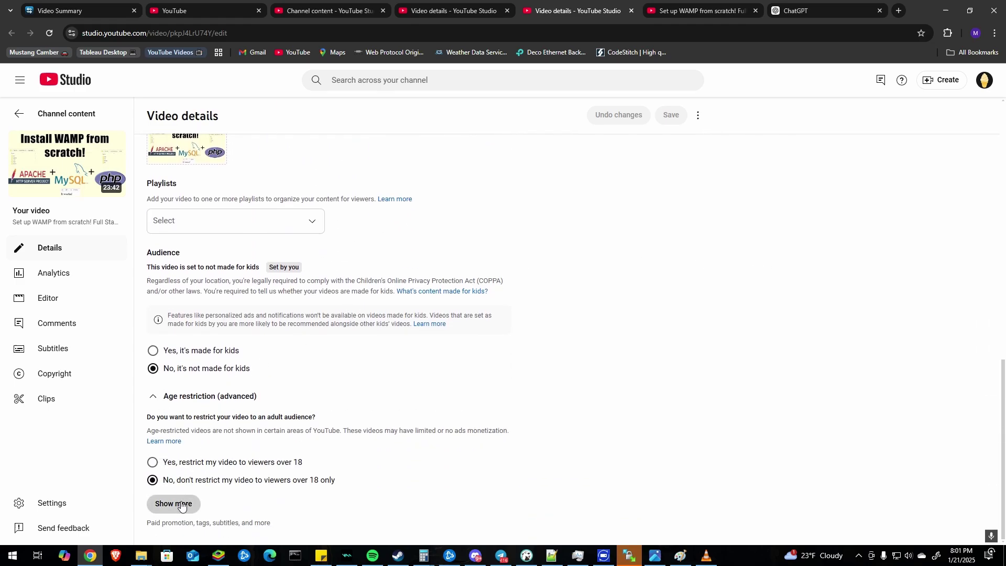
left_click(169, 504)
scroll(230, 411, "down", 10)
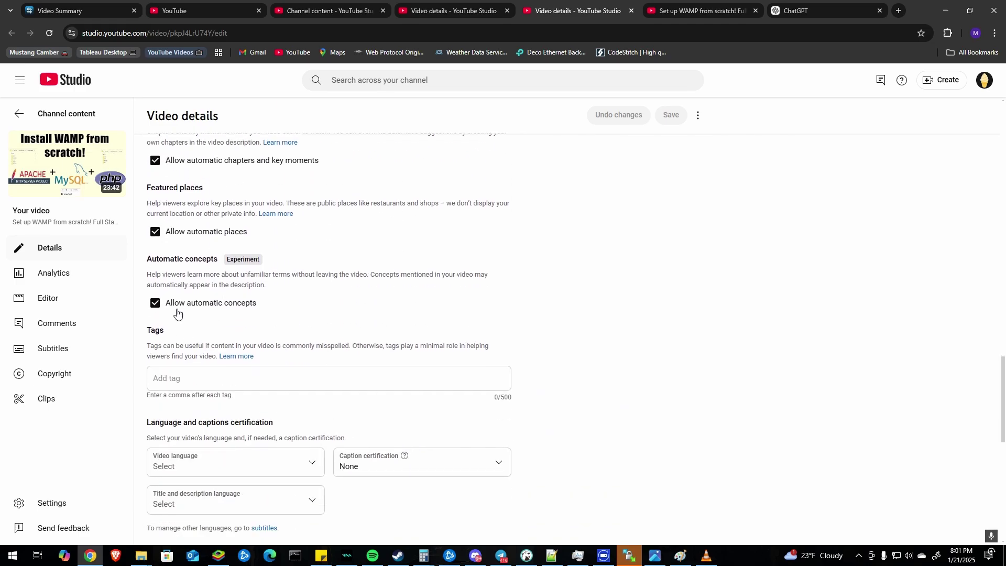
scroll(179, 293, "up", 2)
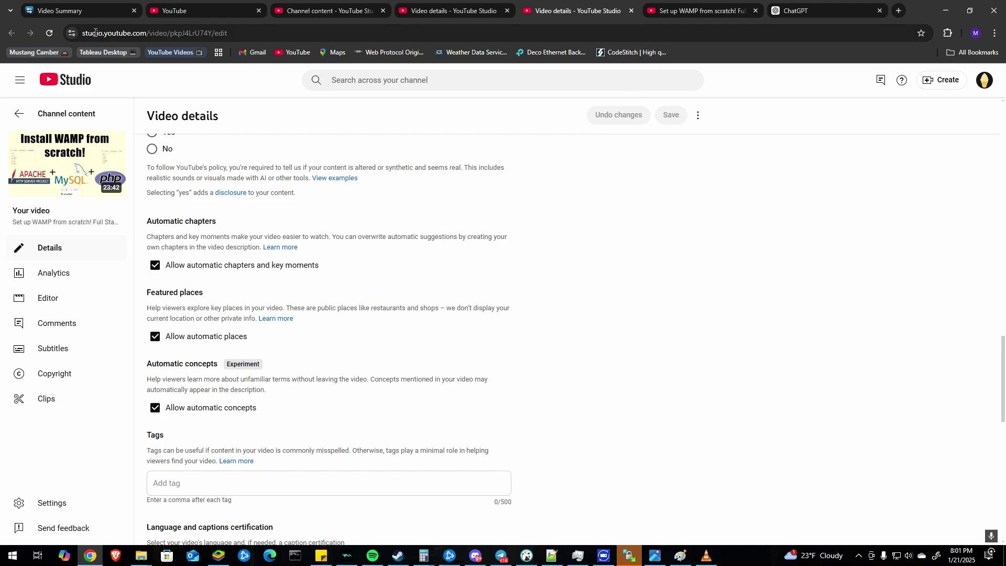
- Compare the Video Summary, watch page and Video details tabs, then return to ChatGPT's timestamp summary
left_click(95, 15)
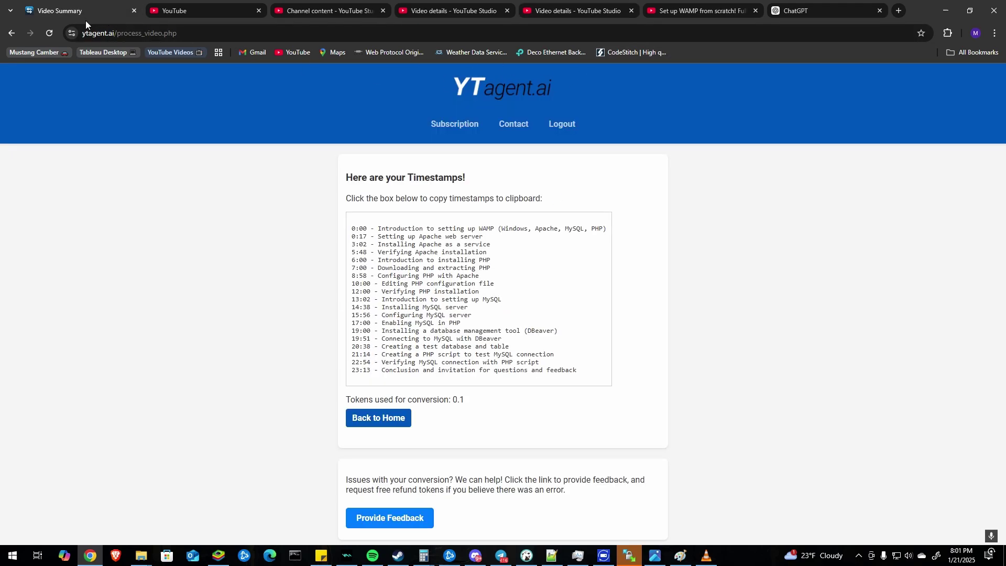
left_click(658, 17)
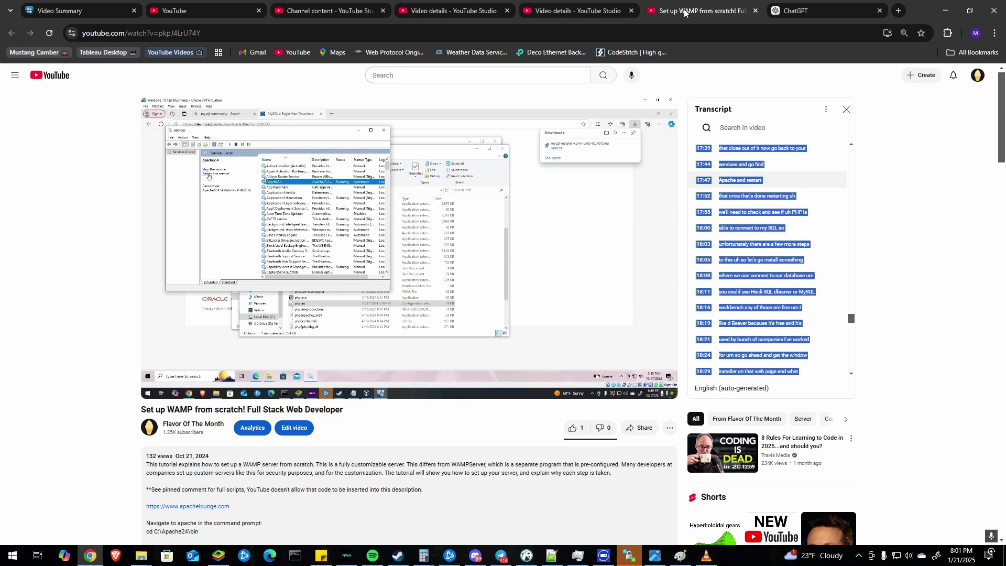
left_click(599, 11)
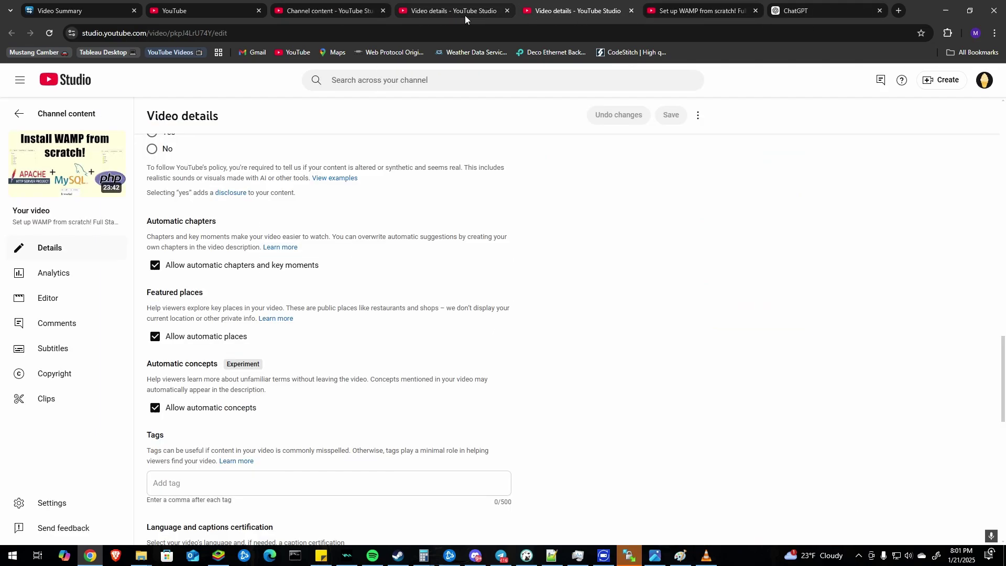
left_click(815, 7)
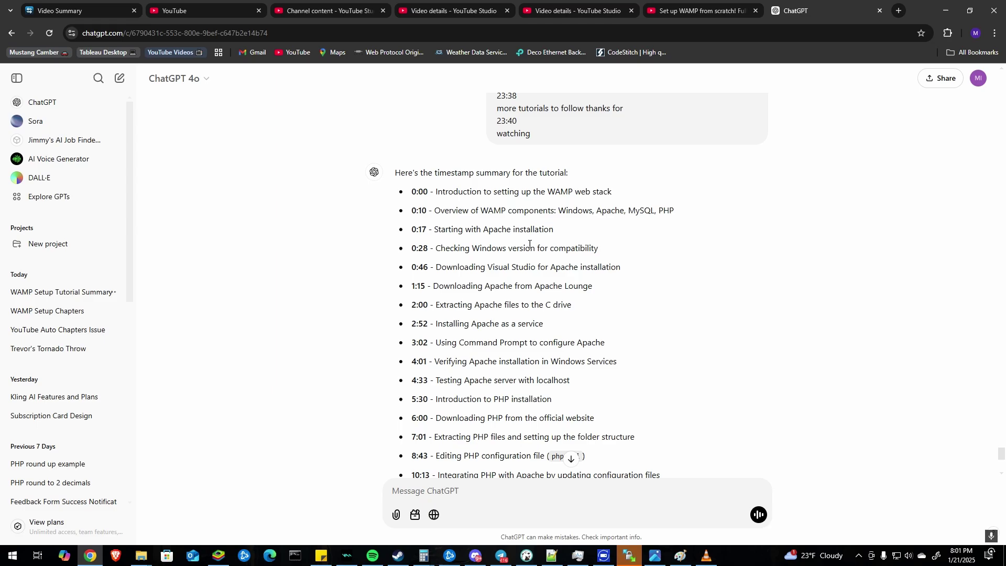